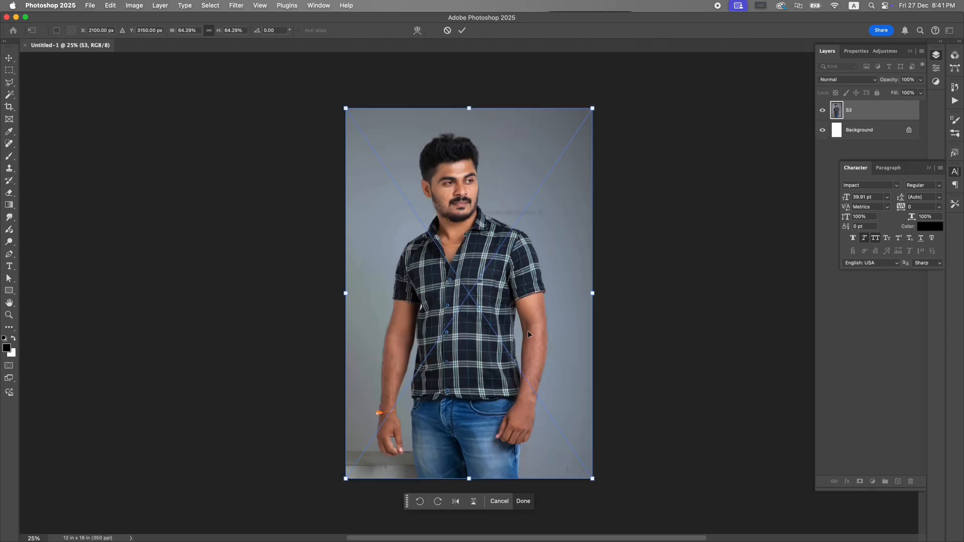
Commit the placed photo of the man and remove its background with a layer mask.
key(Return)
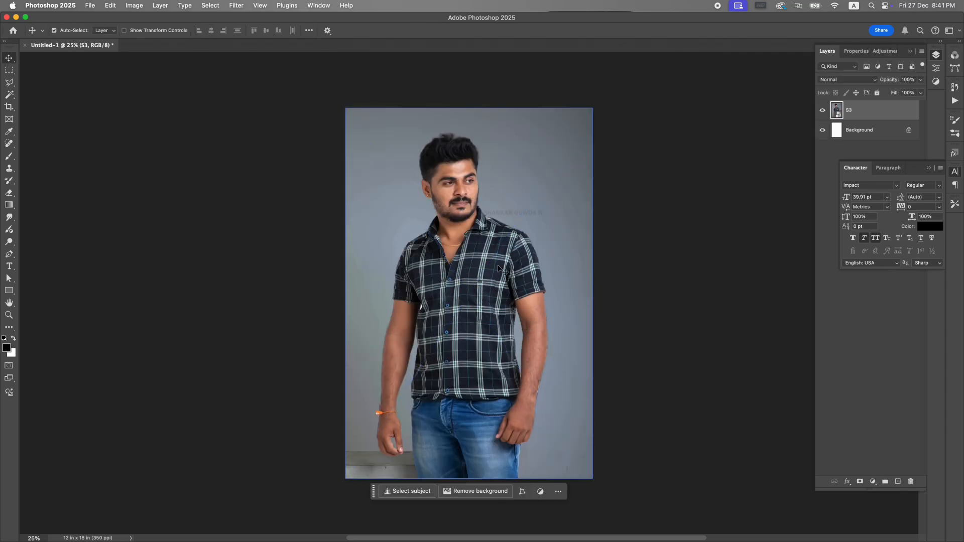
click(928, 169)
click(501, 487)
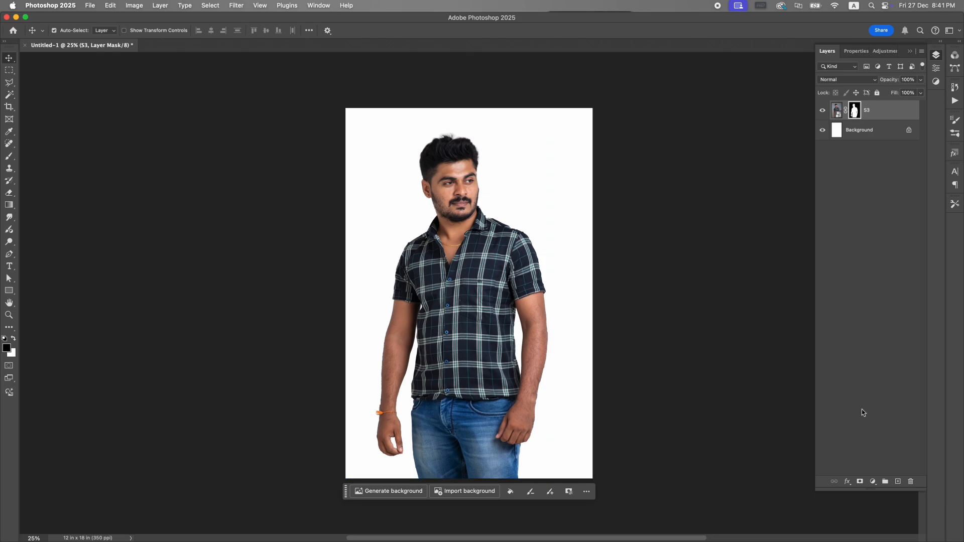
Add a new layer and place navy-glitter-dripping-liquid_1279565-11203.avif from the Downloads folder, accepting the default Camera Raw settings.
click(899, 481)
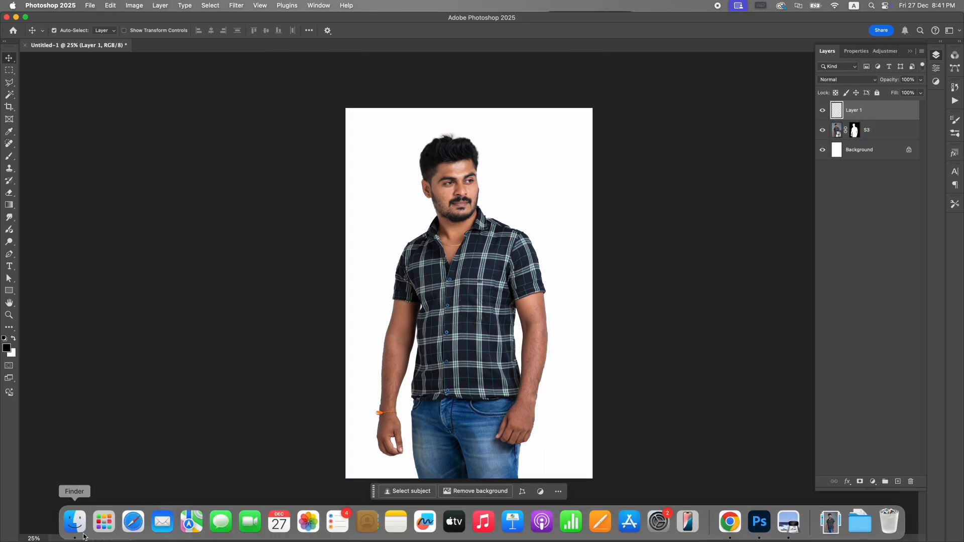
click(83, 535)
scroll(464, 200, down, 10)
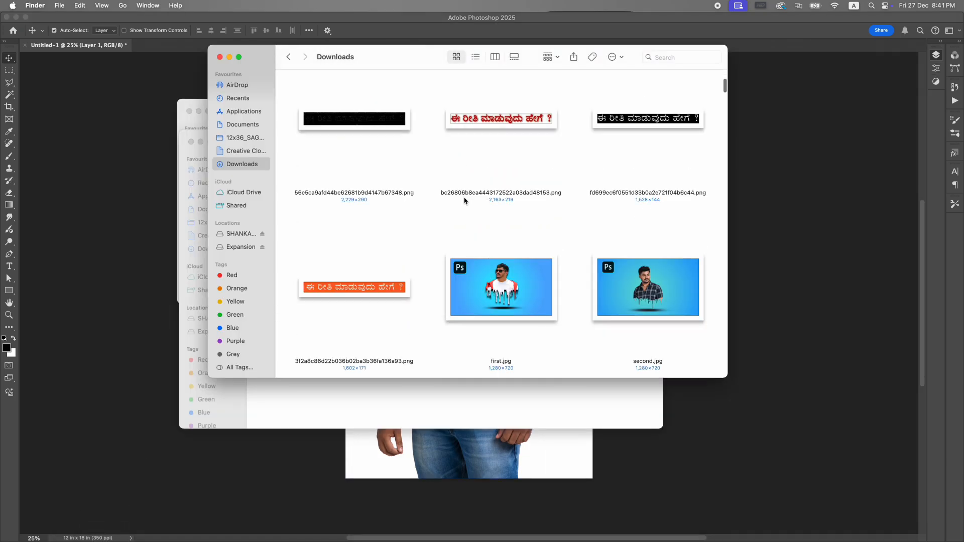
scroll(477, 217, down, 2)
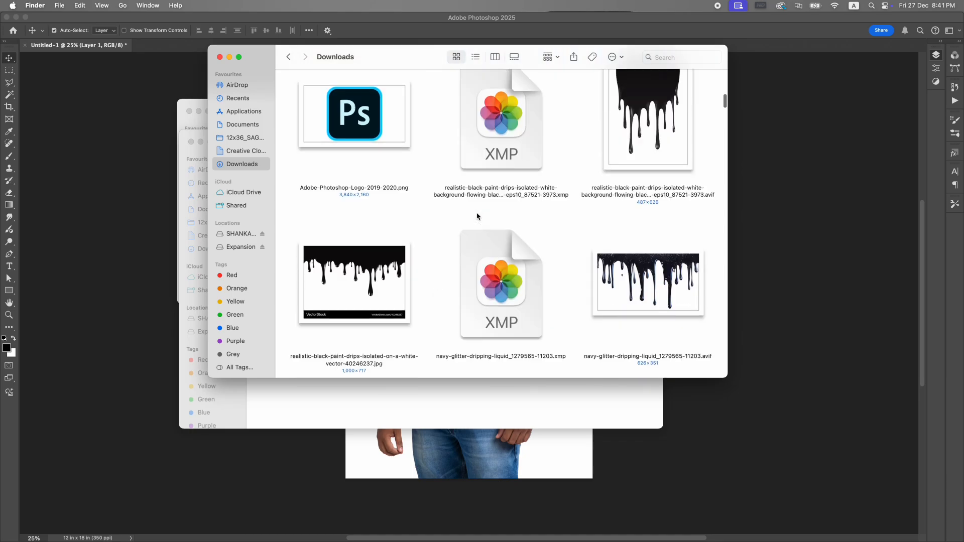
click(623, 271)
drag(633, 297, 548, 445)
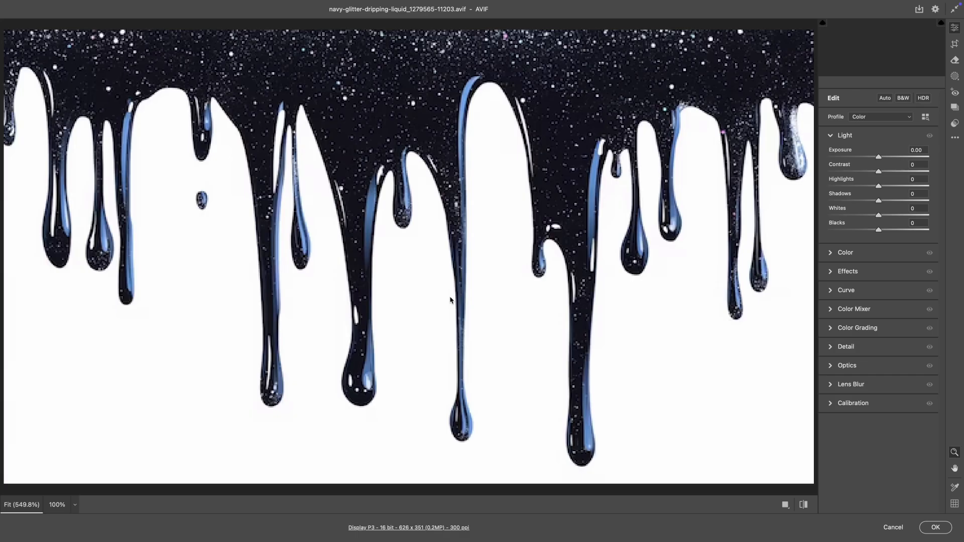
click(935, 527)
Position the drip image across the man's chest just below the collar, enlarge it slightly to span the shirt, and commit the placement.
drag(491, 309, 576, 357)
drag(520, 301, 477, 286)
scroll(492, 299, up, 5)
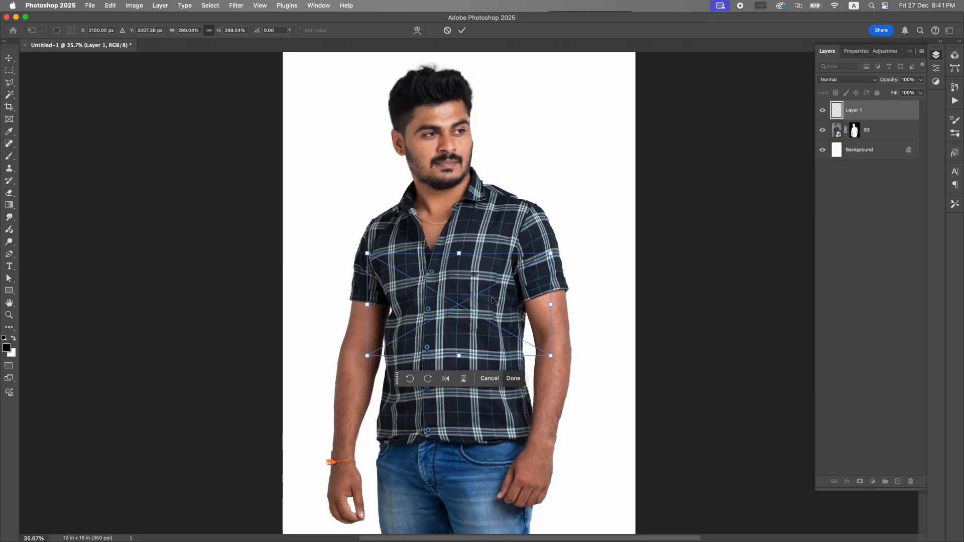
drag(480, 291, 475, 258)
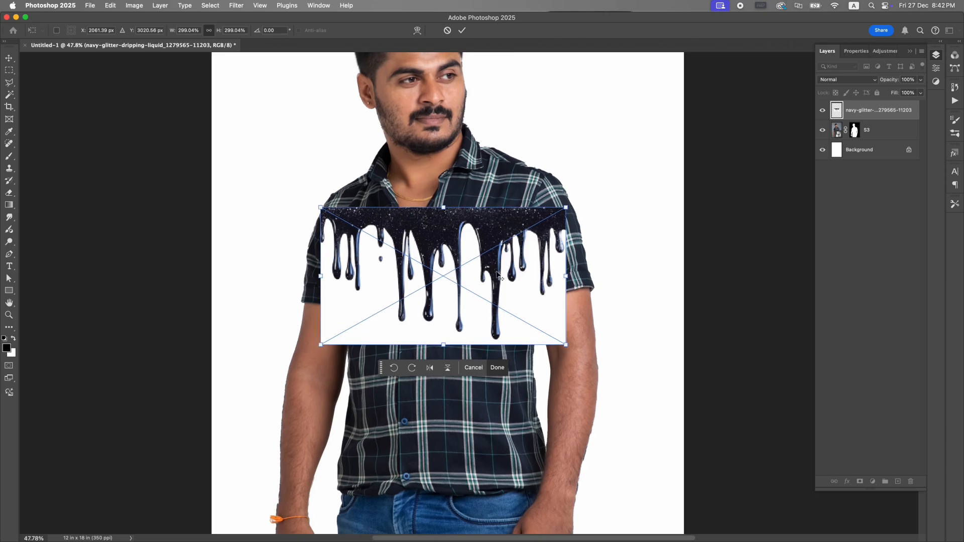
scroll(497, 276, up, 6)
scroll(413, 249, down, 5)
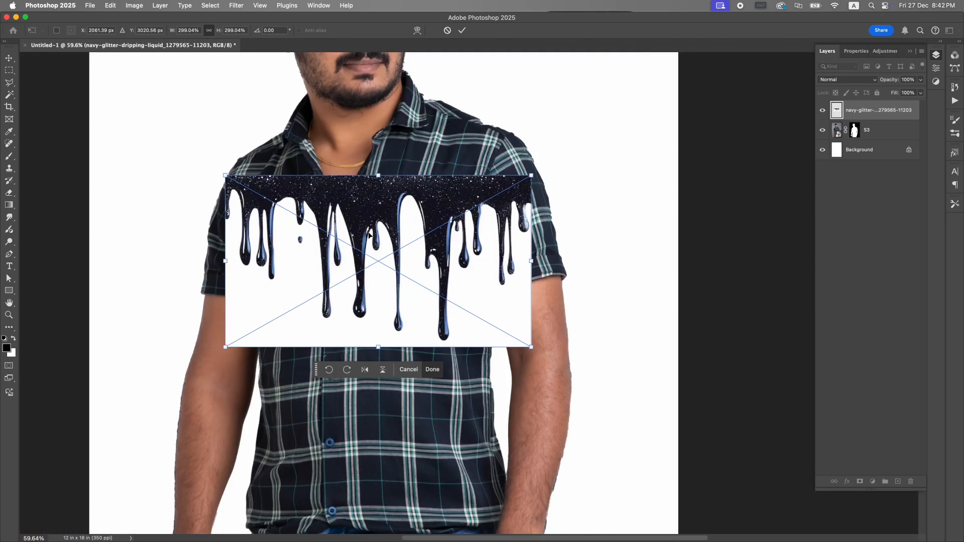
drag(258, 207, 255, 207)
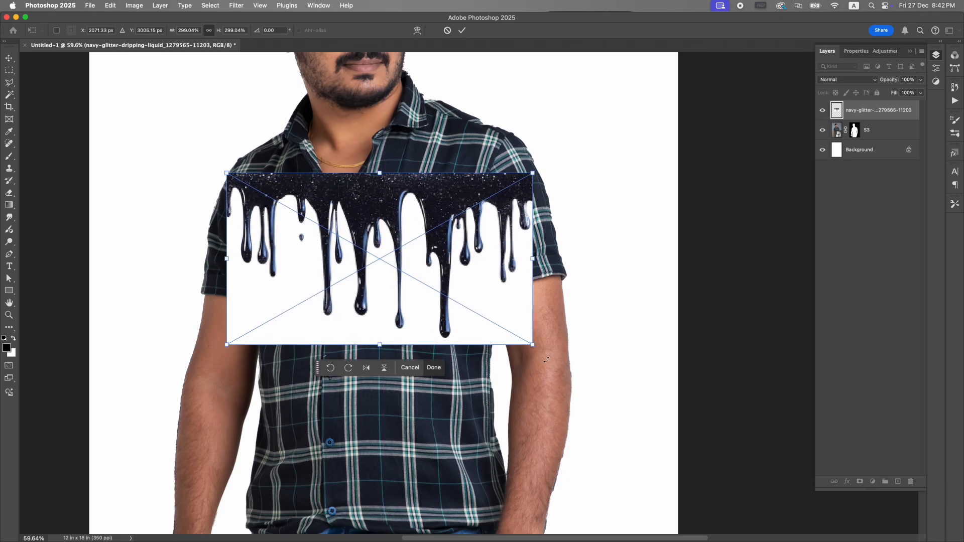
drag(529, 341, 536, 347)
key(Return)
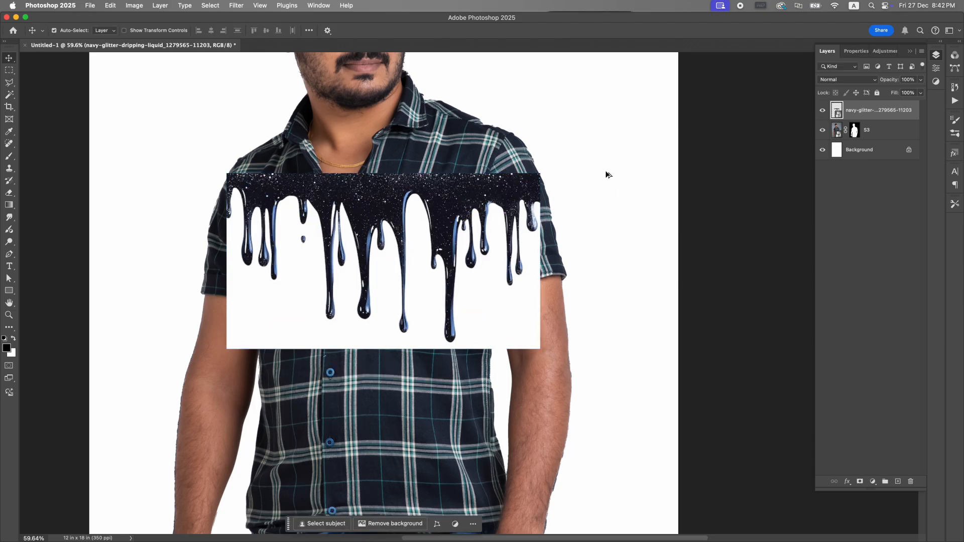
Fine-tune the drip image's upper corners to sit within the shirt's shoulder edges, scaling it to about 303.75%.
scroll(605, 174, up, 3)
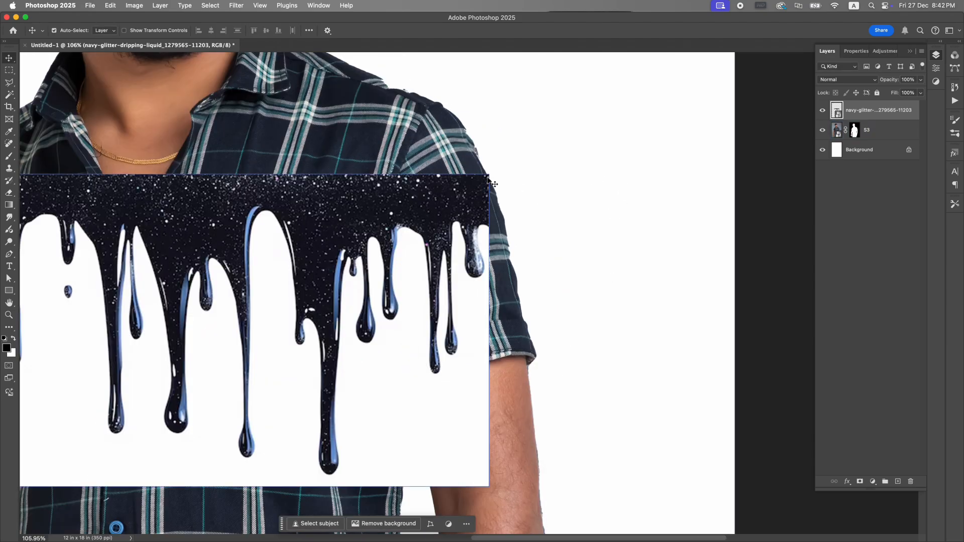
key(ctrl+t)
drag(488, 175, 486, 178)
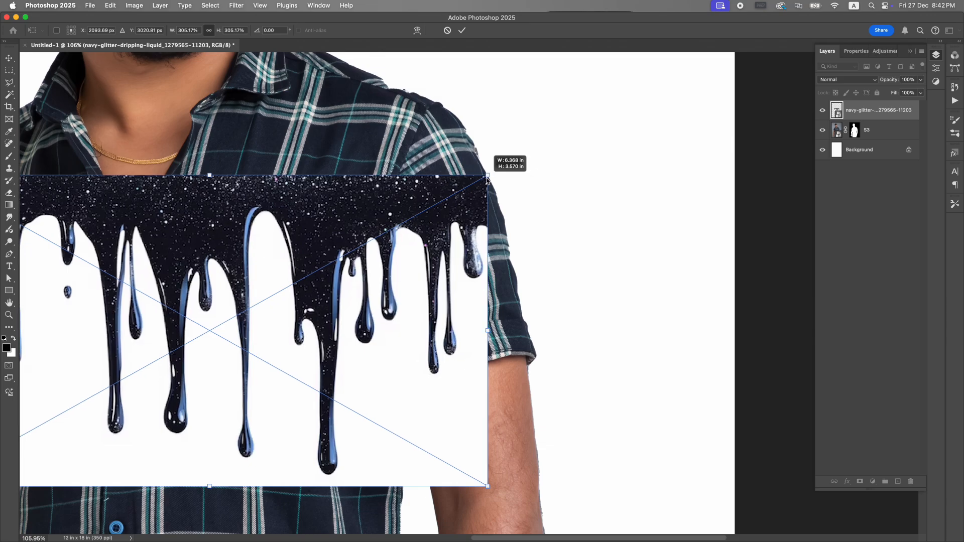
key(Return)
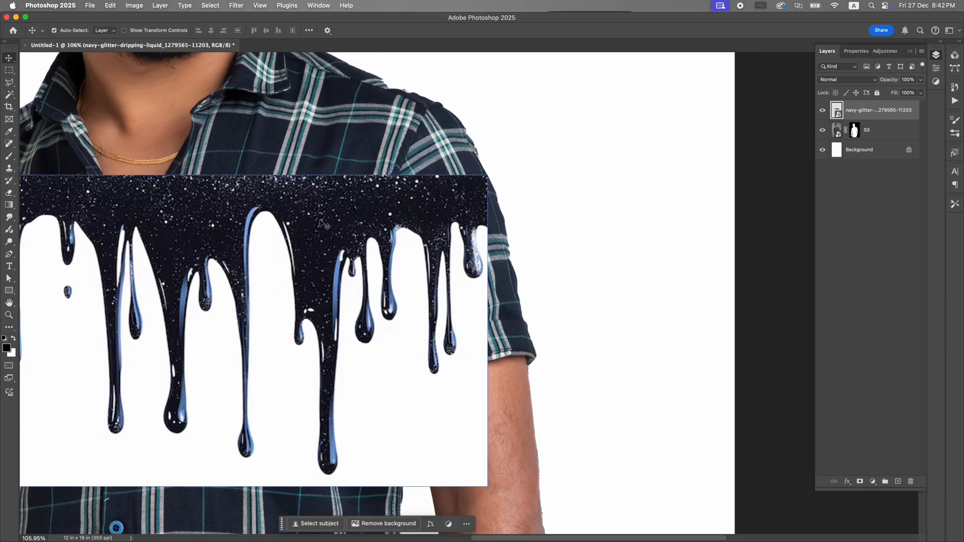
drag(284, 237, 424, 235)
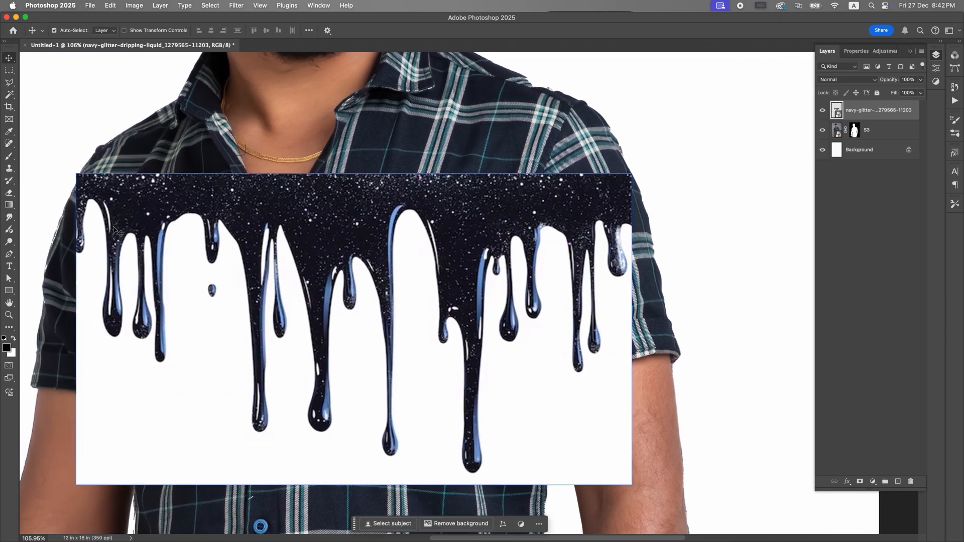
key(ctrl+t)
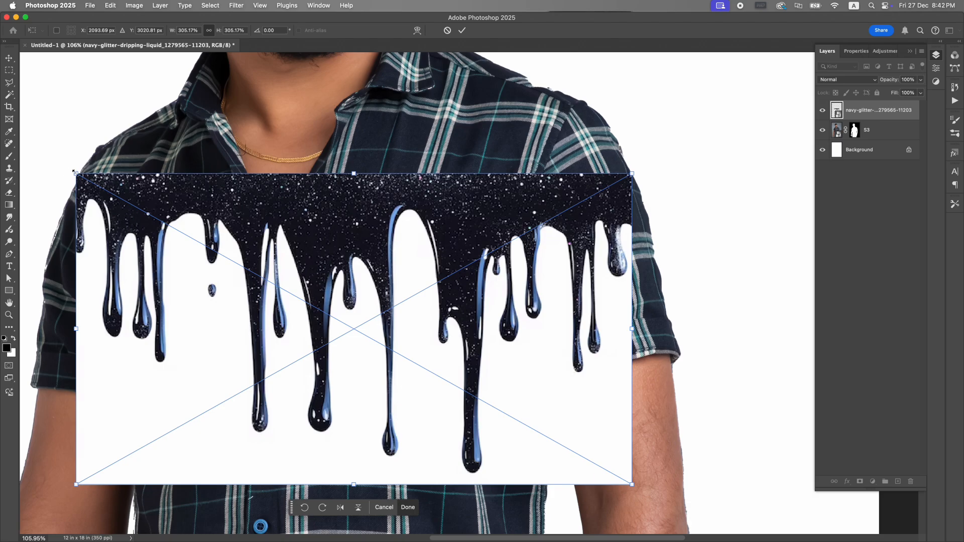
drag(74, 172, 76, 174)
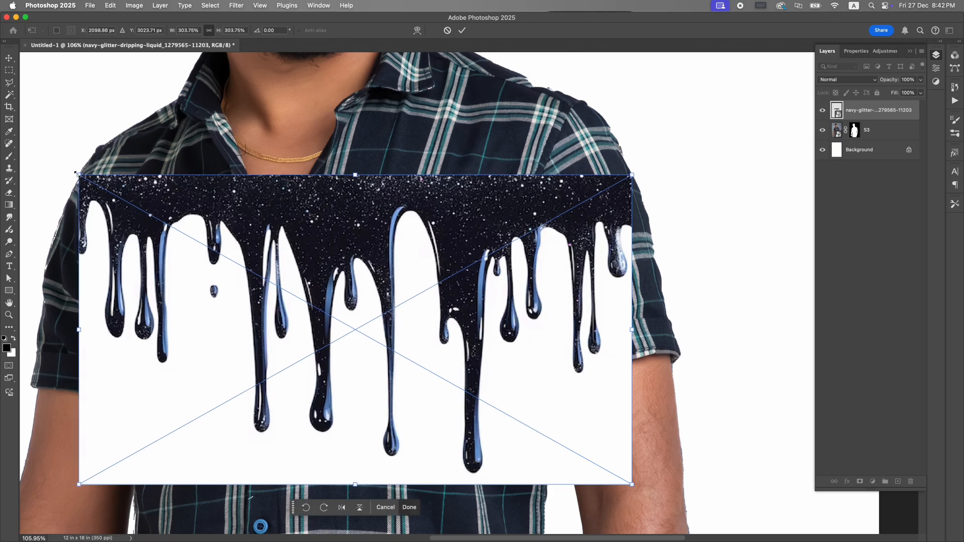
key(Return)
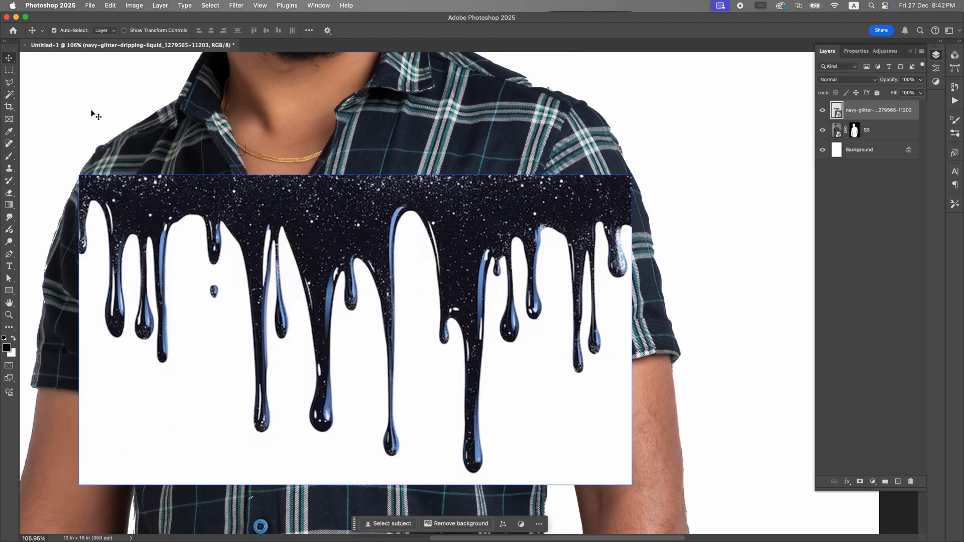
Select the white area around the drips with the Magic Wand tool at tolerance 32.
click(12, 96)
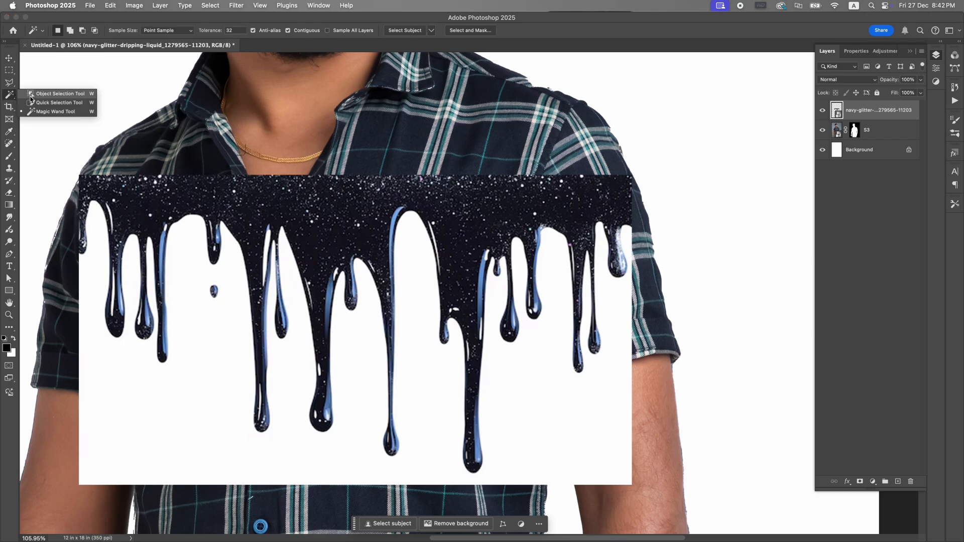
click(40, 113)
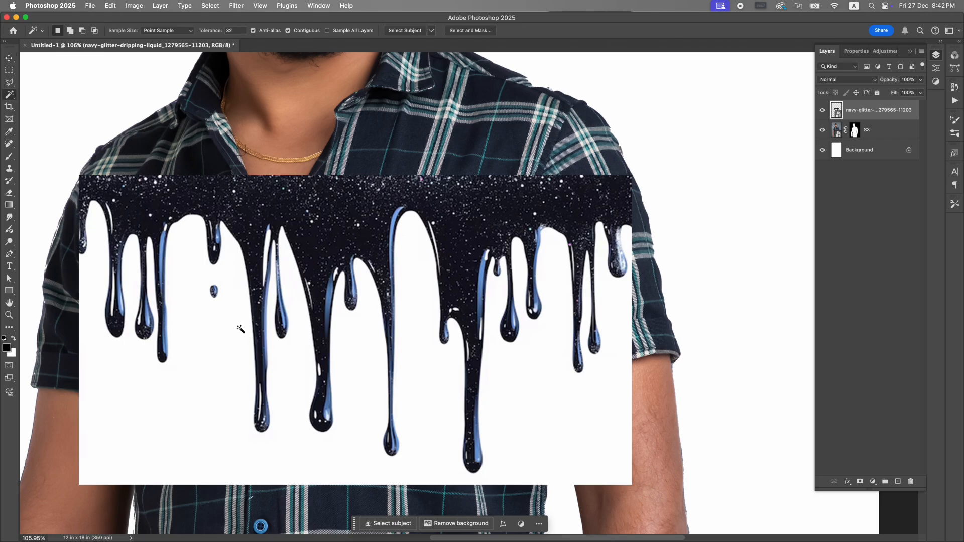
click(213, 352)
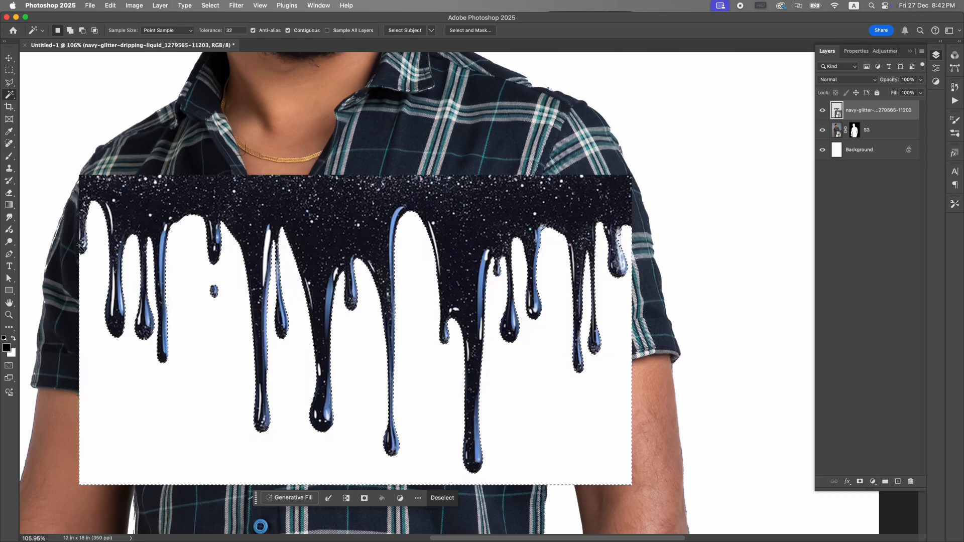
Rasterize the drip layer, erase the selected white area with the Eraser, and clear the selection.
key(e)
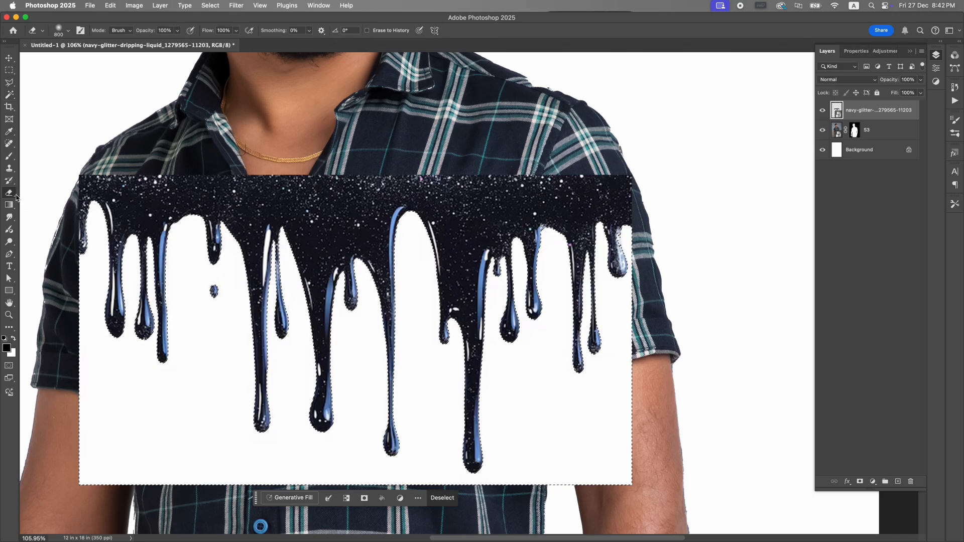
click(280, 381)
key(Return)
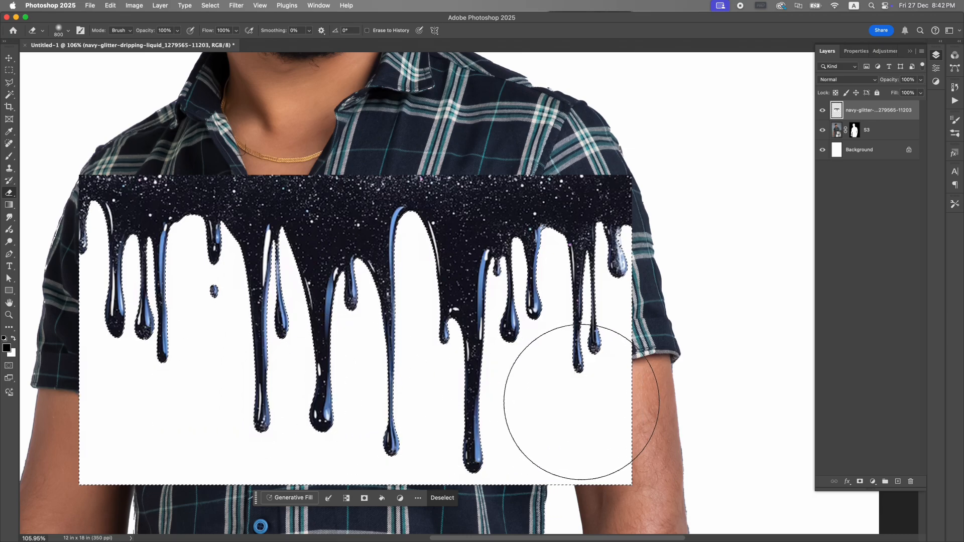
mouse_move(581, 402)
mouse_down()
mouse_move(603, 347)
mouse_move(456, 320)
mouse_up()
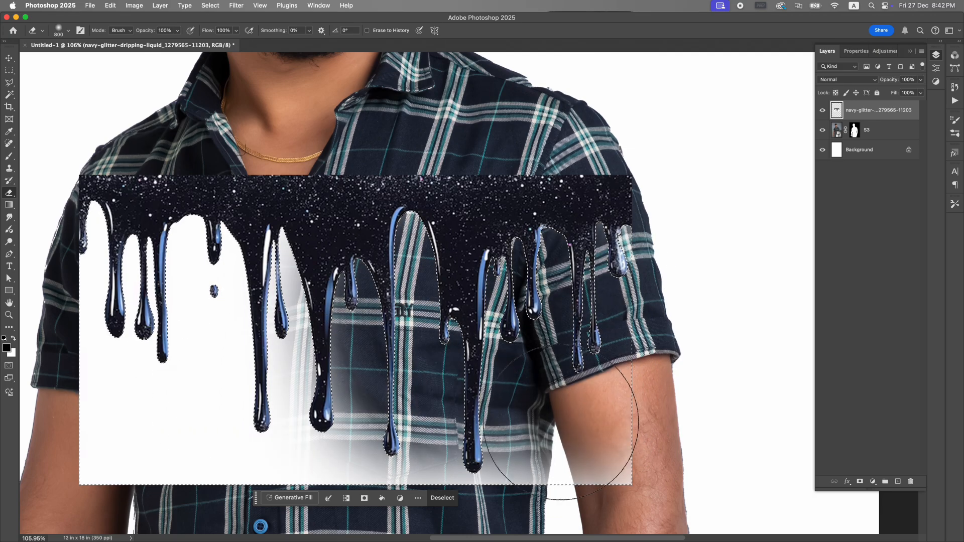
drag(561, 423, 103, 344)
drag(193, 287, 64, 193)
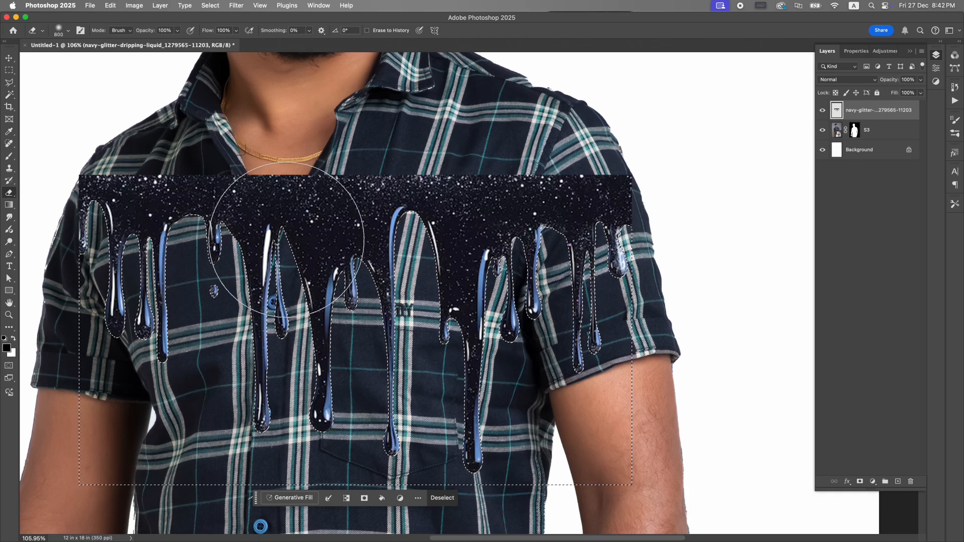
key(super+d)
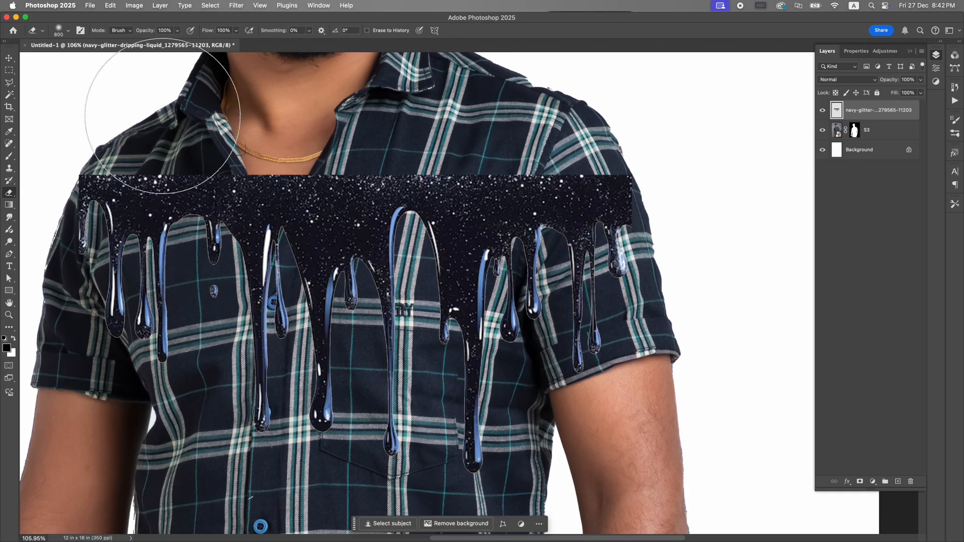
Load the drip layer's pixels as a selection and invert it.
click(11, 59)
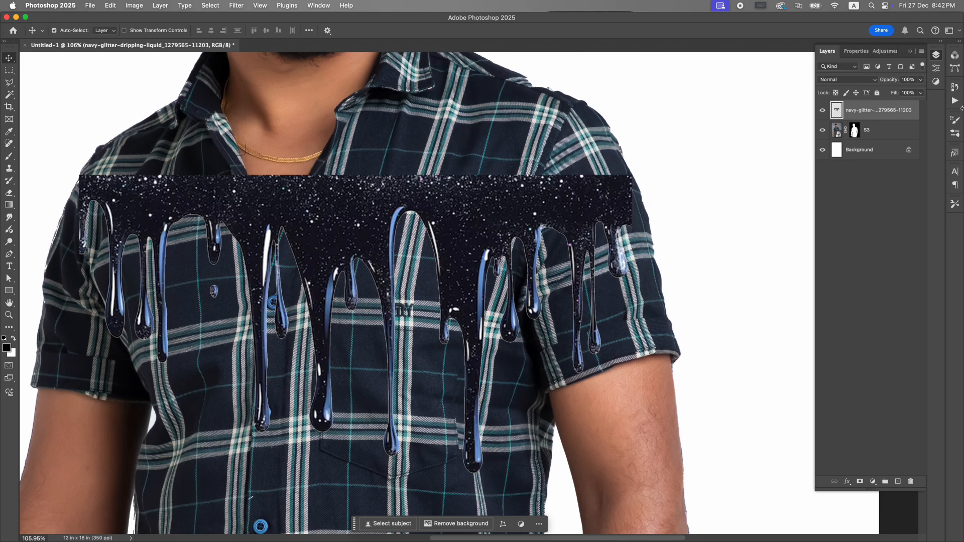
click(857, 132)
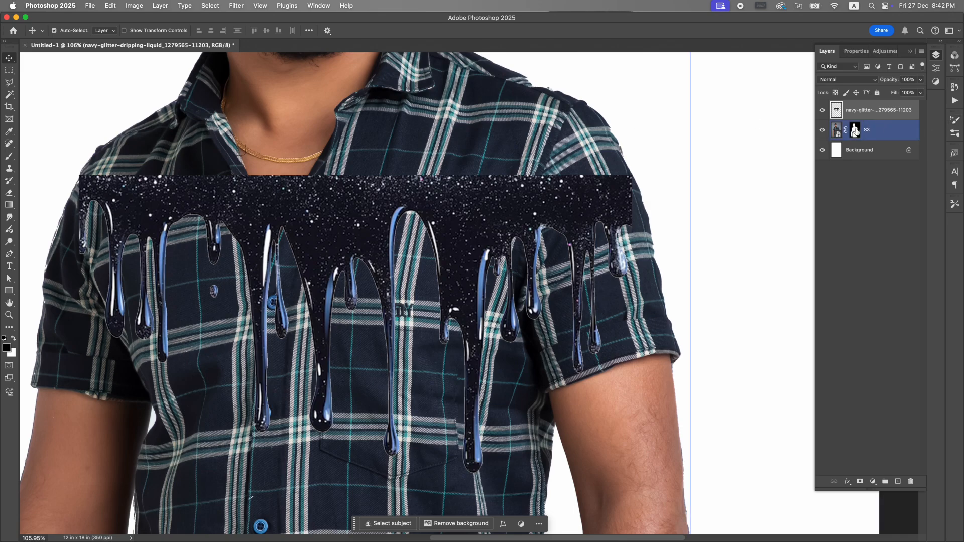
right_click(836, 111)
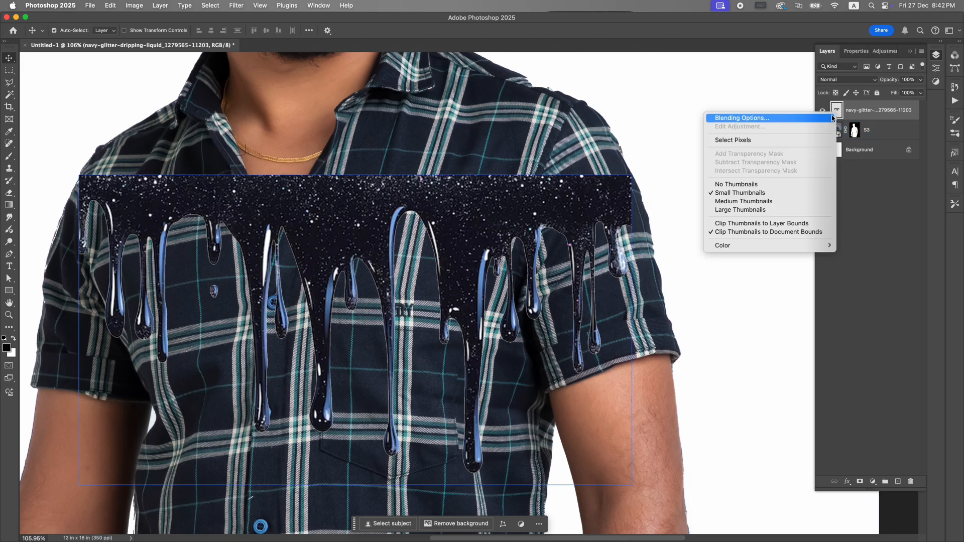
click(786, 140)
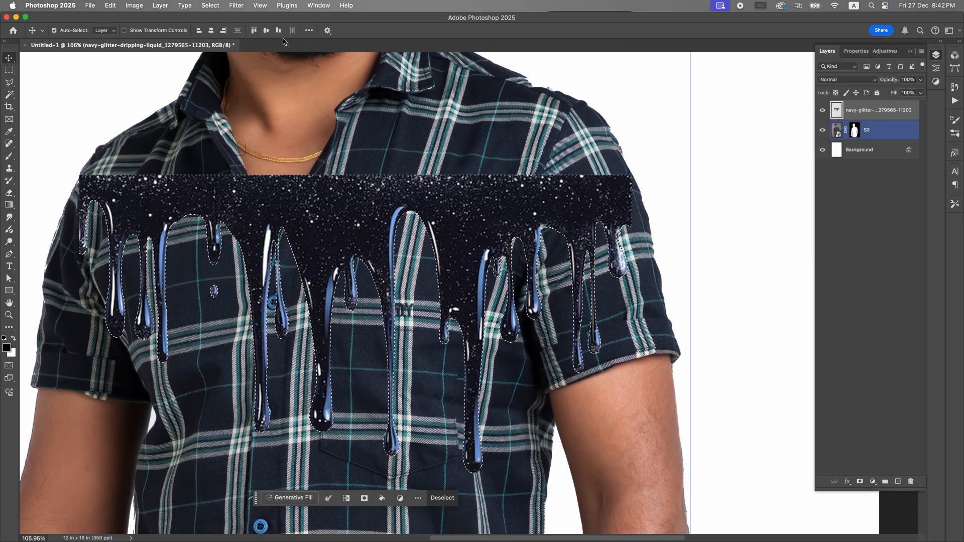
click(224, 6)
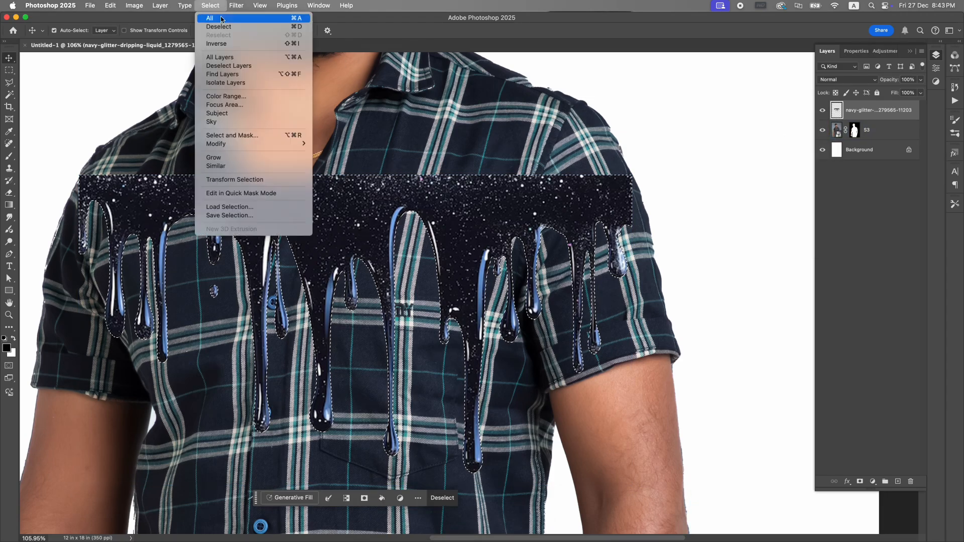
click(226, 44)
Paint black over the man's lower body on his layer mask with a hard round brush at 1800 px and 100% hardness.
click(855, 130)
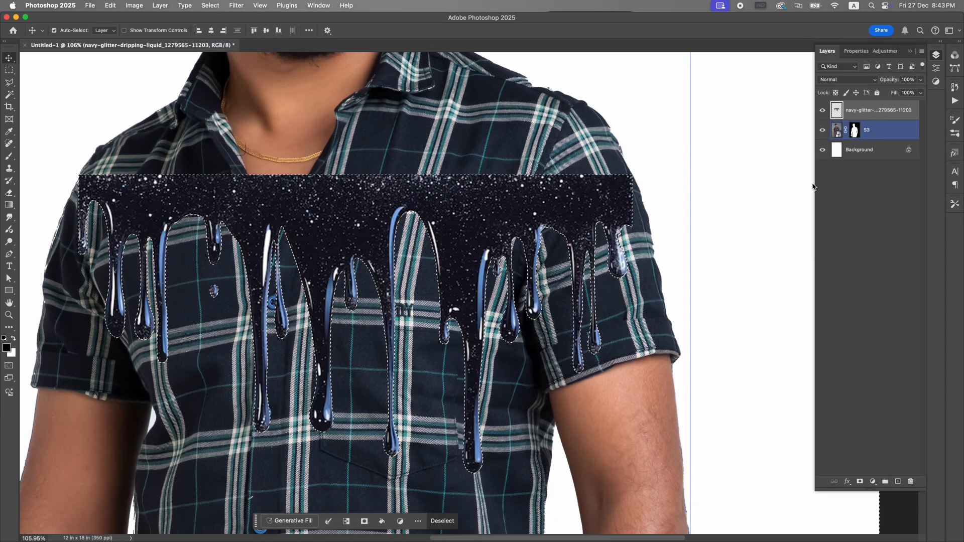
click(855, 131)
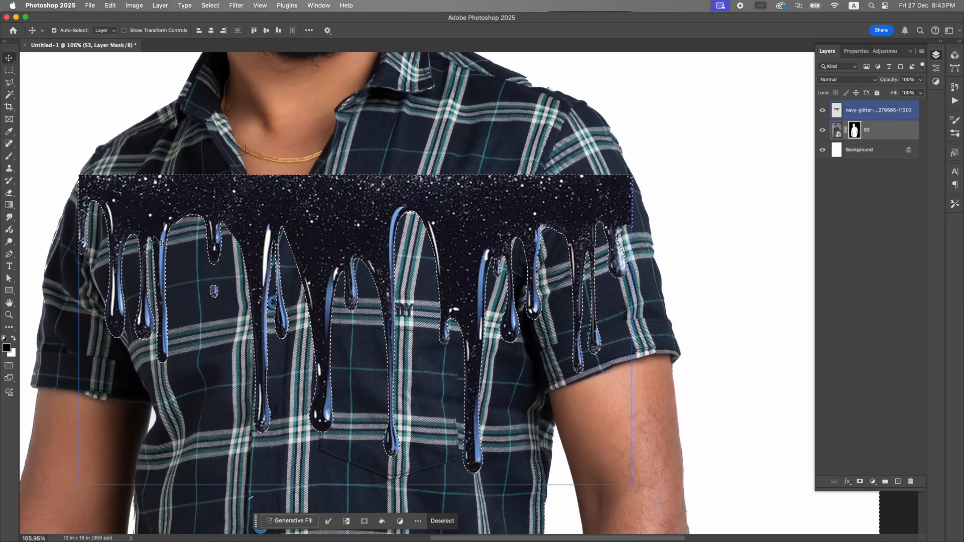
click(8, 156)
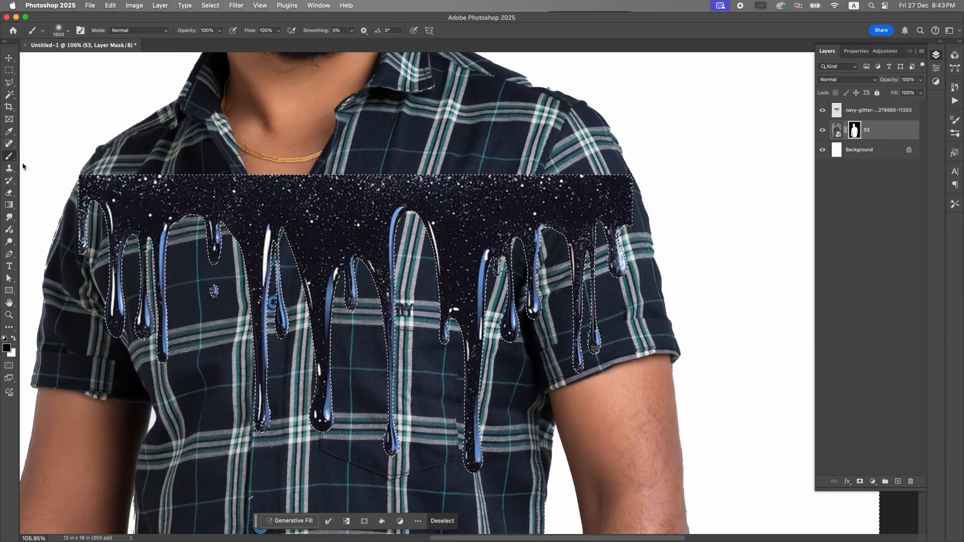
click(69, 31)
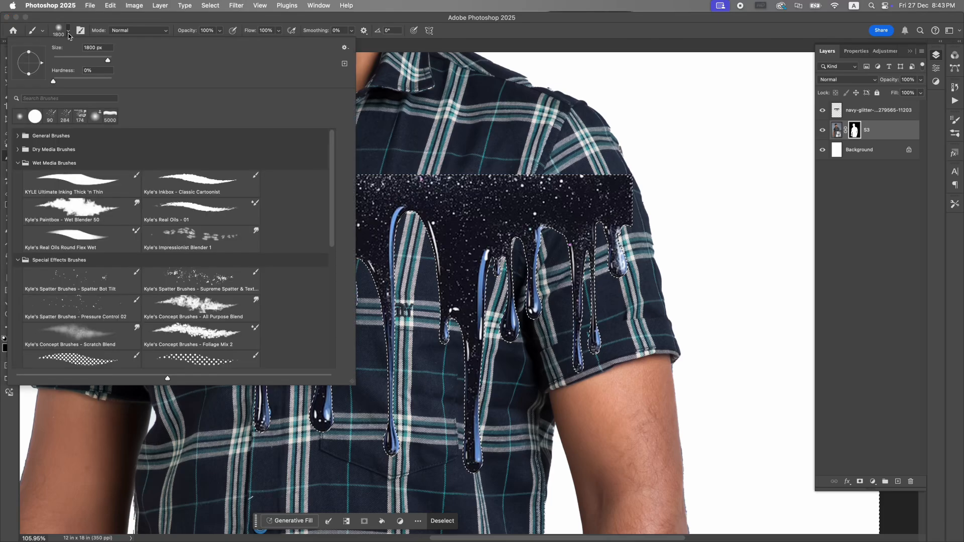
click(29, 123)
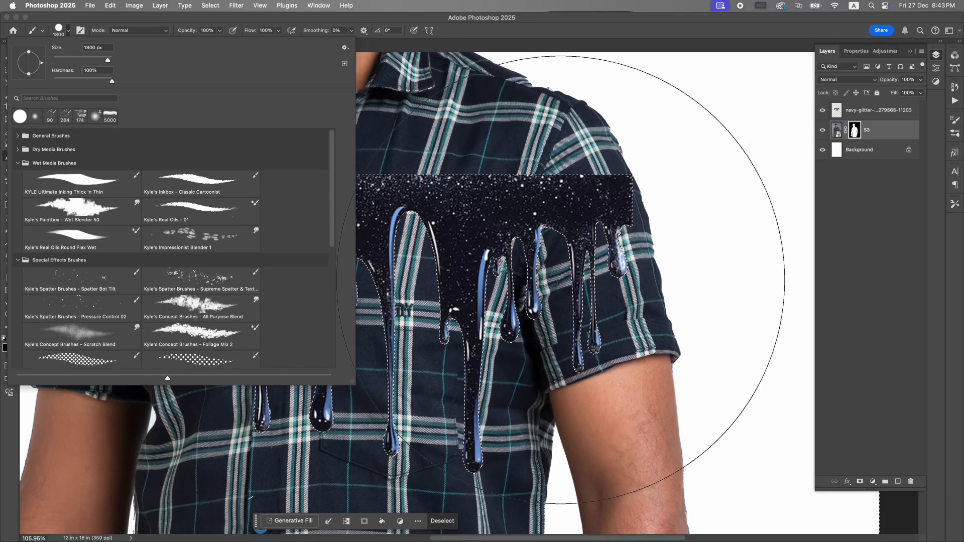
key(super+0)
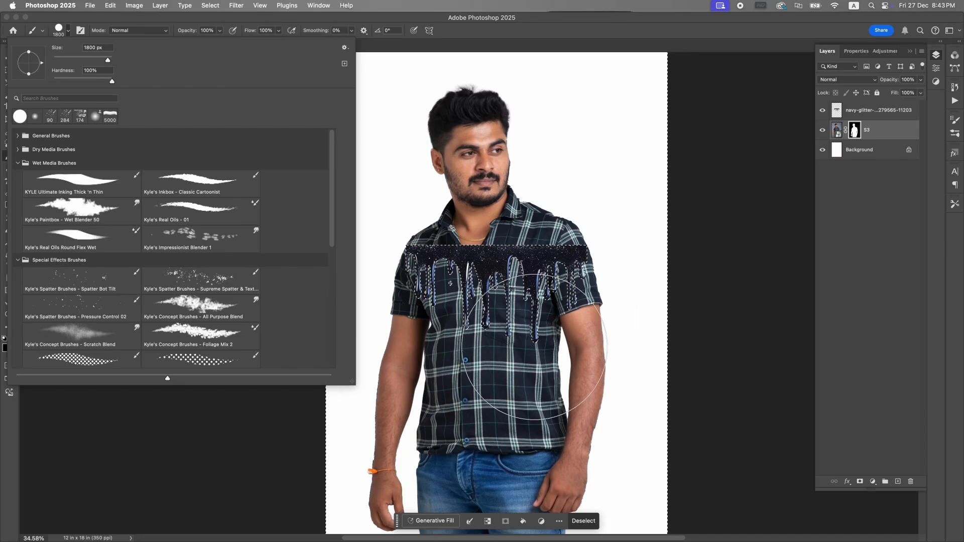
scroll(546, 376, down, 5)
mouse_move(508, 364)
mouse_down()
mouse_move(419, 422)
mouse_move(616, 425)
mouse_move(505, 442)
mouse_move(598, 370)
mouse_move(578, 346)
mouse_move(462, 349)
mouse_move(382, 320)
mouse_move(430, 309)
mouse_move(550, 308)
mouse_up()
scroll(563, 295, up, 3)
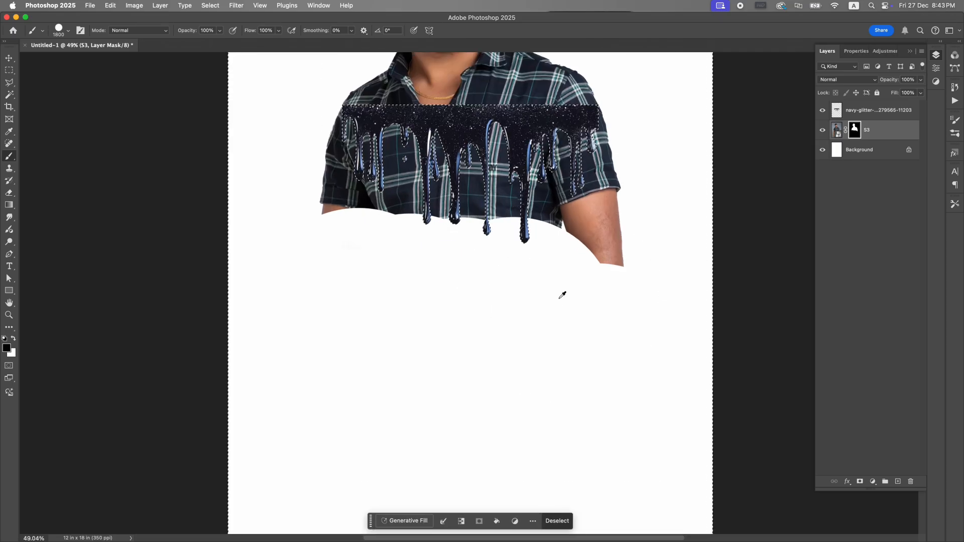
Reduce the brush to 200 px and mask out the sleeve and shirt around the drips on the image's left side.
scroll(537, 321, up, 2)
scroll(502, 321, up, 3)
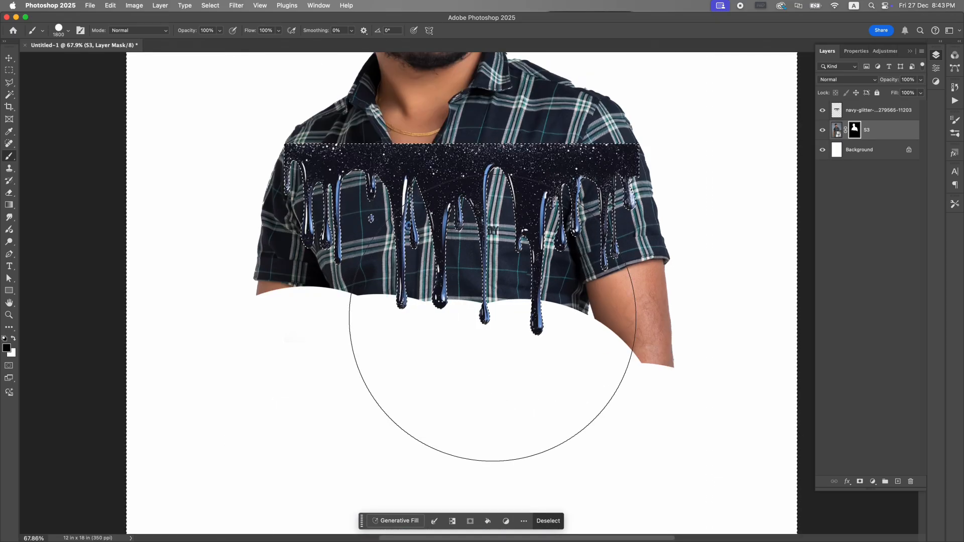
key(bracketleft)
key(bracketleft)
key(bracketleft)
key(bracketleft)
key(bracketleft)
key(bracketleft)
key(bracketleft)
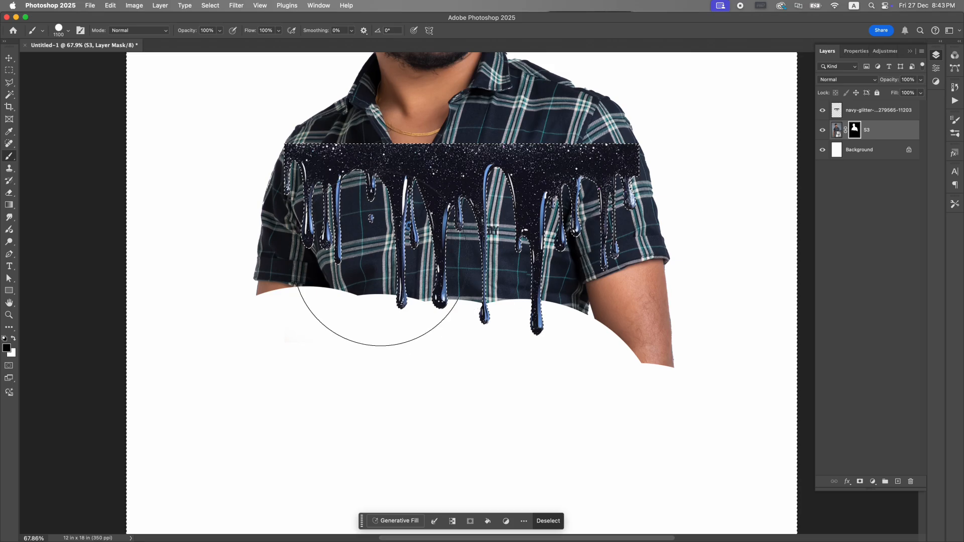
key(bracketleft)
key(bracketleft)
key(bracketleft)
key(bracketleft)
key(bracketleft)
key(bracketleft)
key(bracketleft)
key(bracketleft)
key(bracketleft)
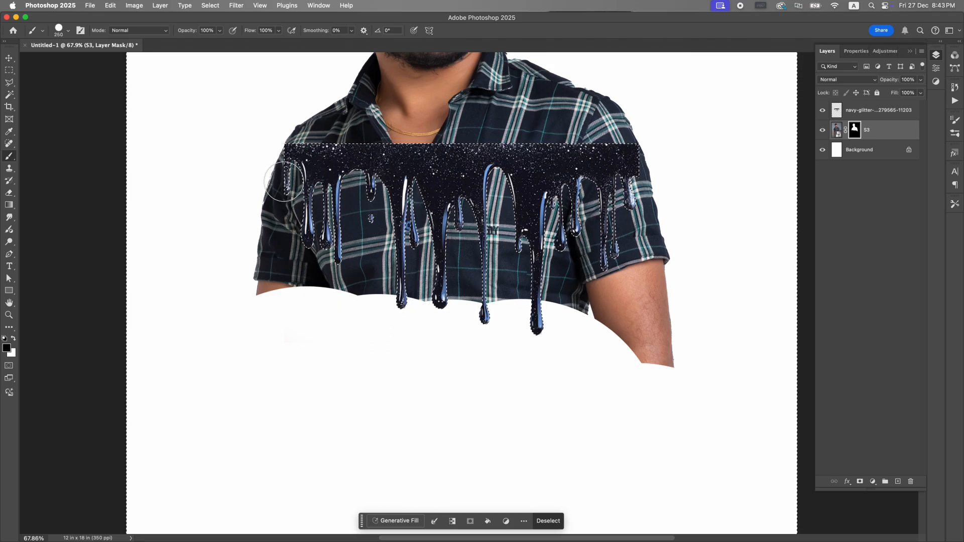
key(bracketleft)
click(274, 246)
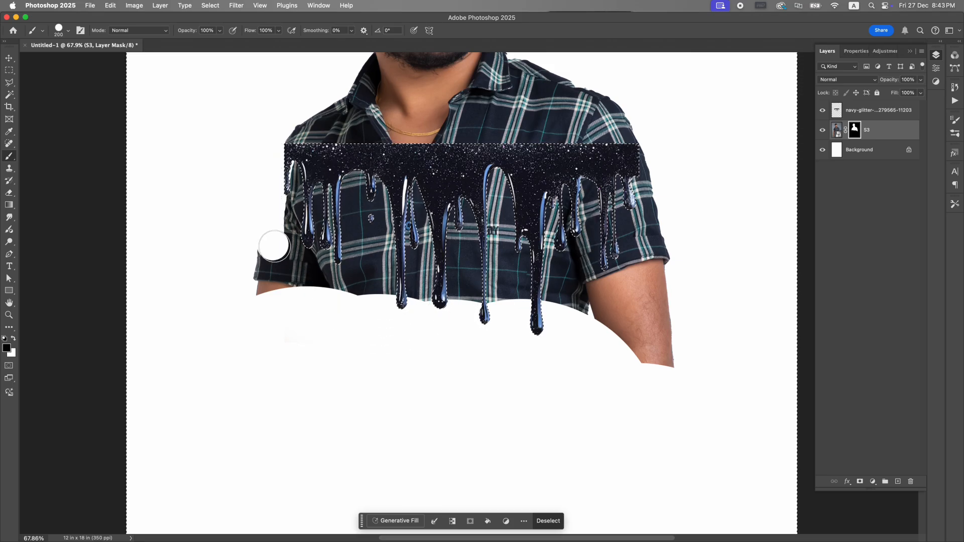
mouse_move(273, 246)
mouse_down()
mouse_move(307, 265)
mouse_move(268, 255)
mouse_move(283, 298)
mouse_move(308, 264)
mouse_up()
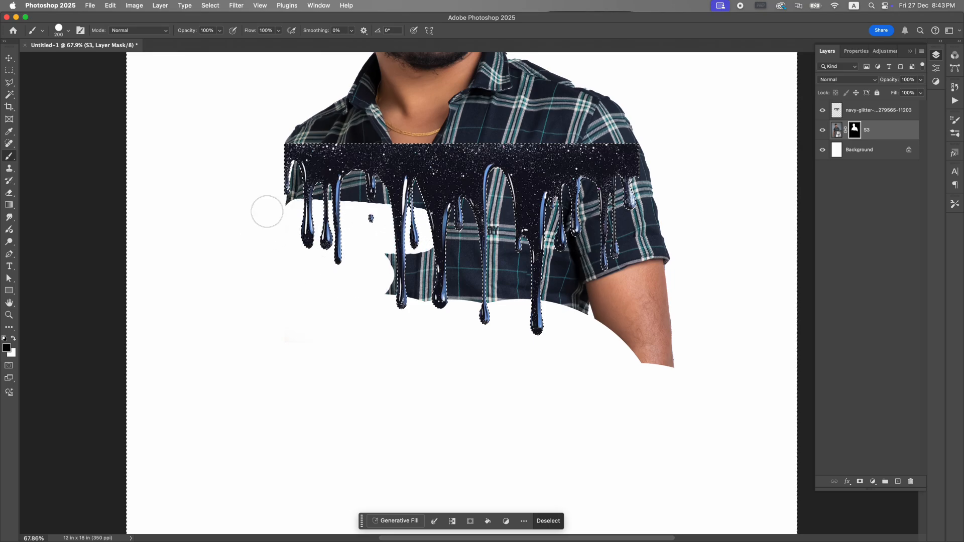
Mask out the remaining shirt and arm around the middle and right-hand drips, and clear the selection.
drag(267, 211, 370, 194)
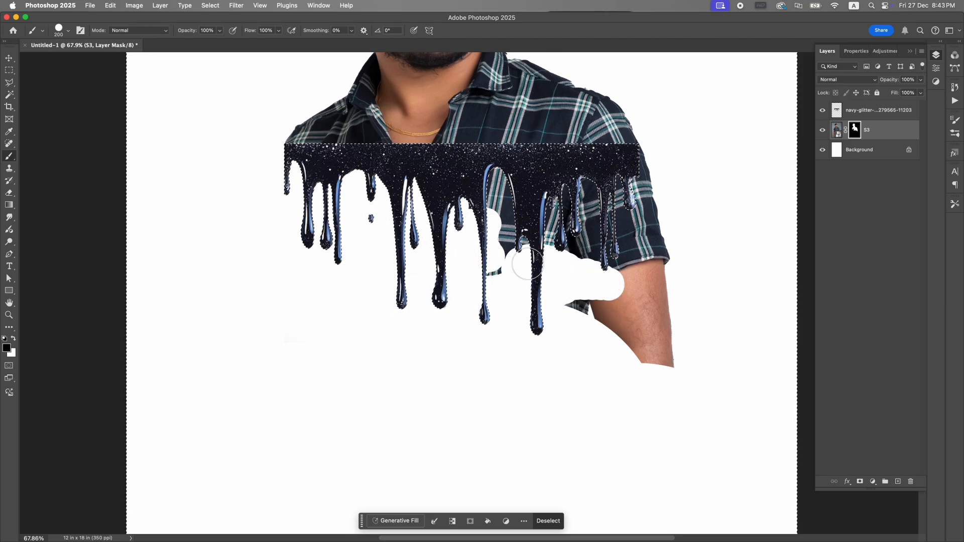
mouse_move(527, 298)
mouse_down()
mouse_move(644, 334)
mouse_move(605, 346)
mouse_move(640, 352)
mouse_move(627, 364)
mouse_move(641, 279)
mouse_move(670, 290)
mouse_move(656, 270)
mouse_up()
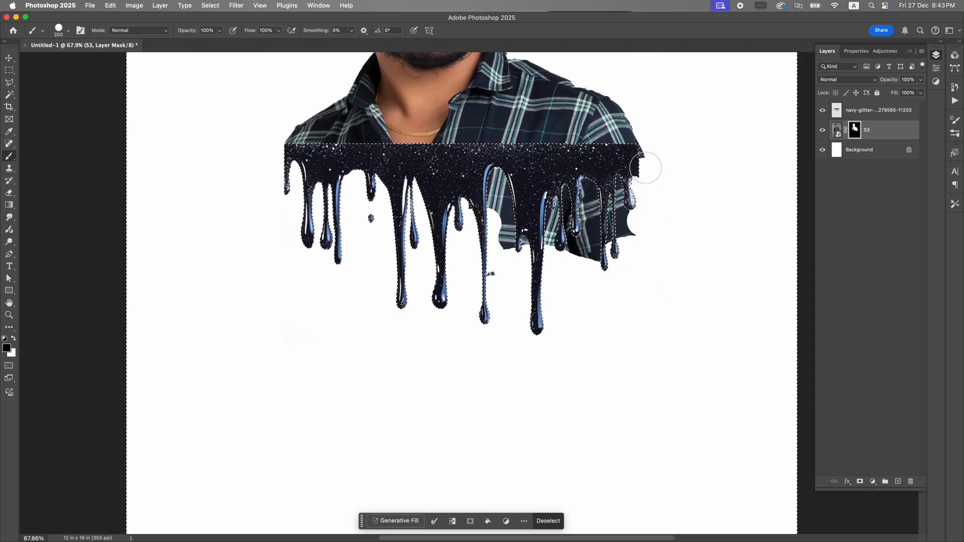
mouse_move(649, 155)
mouse_down()
mouse_move(457, 195)
mouse_move(507, 181)
mouse_move(613, 206)
mouse_move(553, 231)
mouse_move(619, 266)
mouse_move(635, 248)
mouse_move(577, 218)
mouse_up()
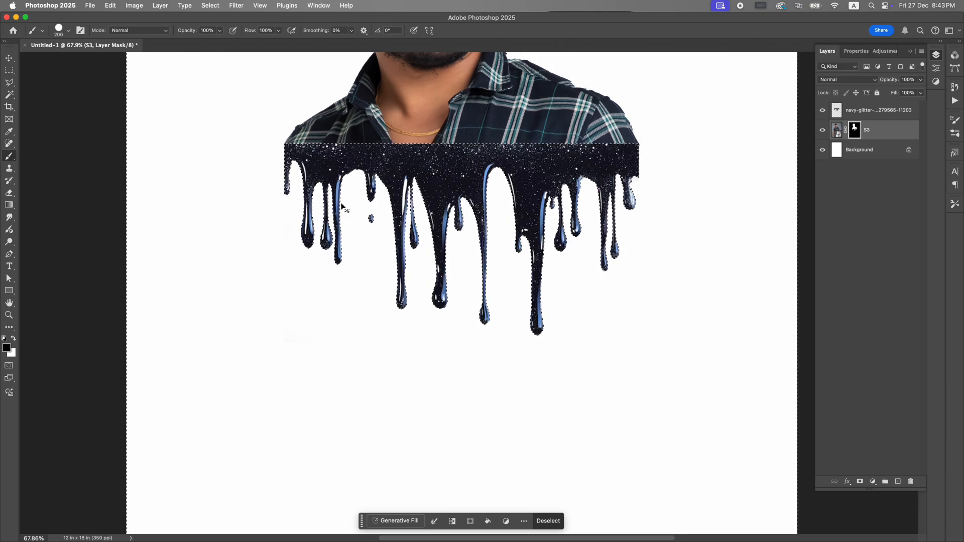
key(cmd+d)
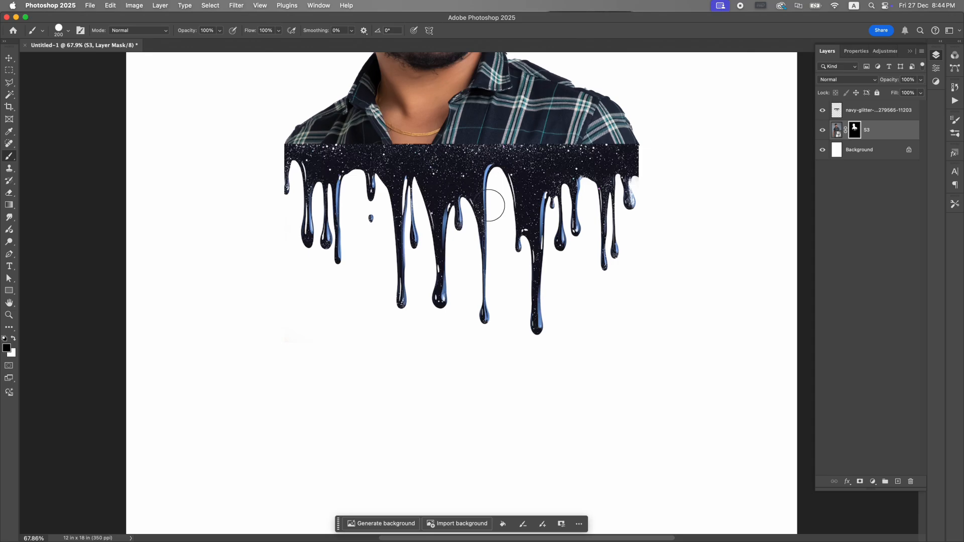
Hide the drip image layer so the masked portrait shows on its own.
scroll(493, 206, up, 1)
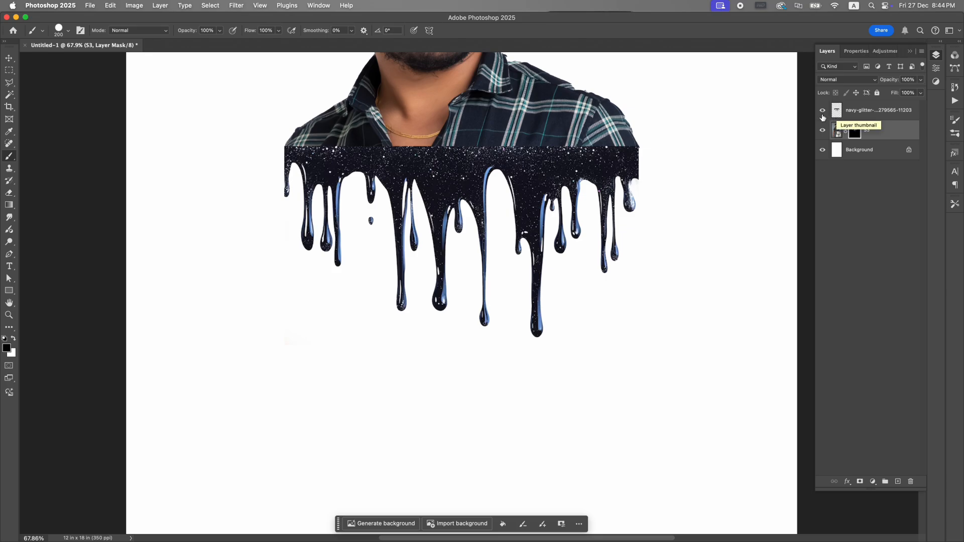
click(822, 110)
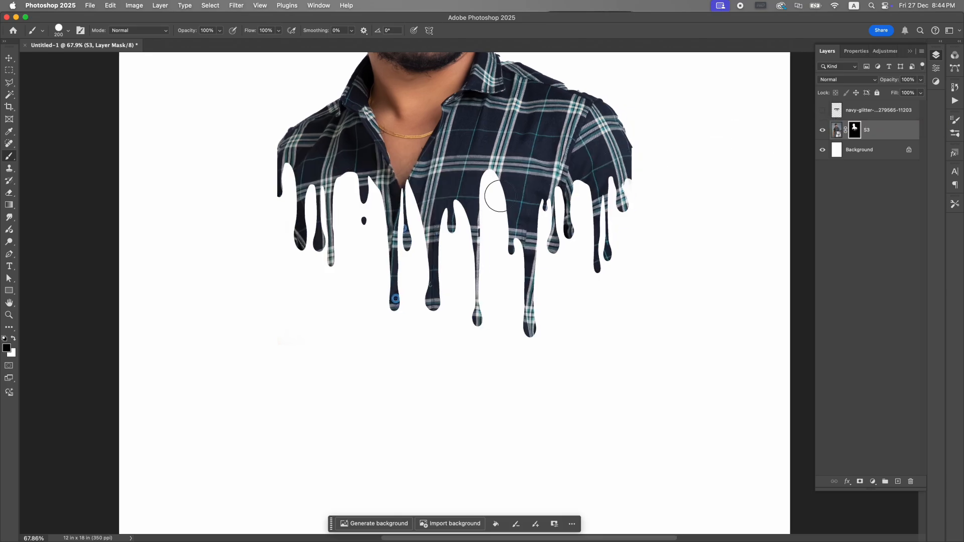
scroll(504, 196, down, 5)
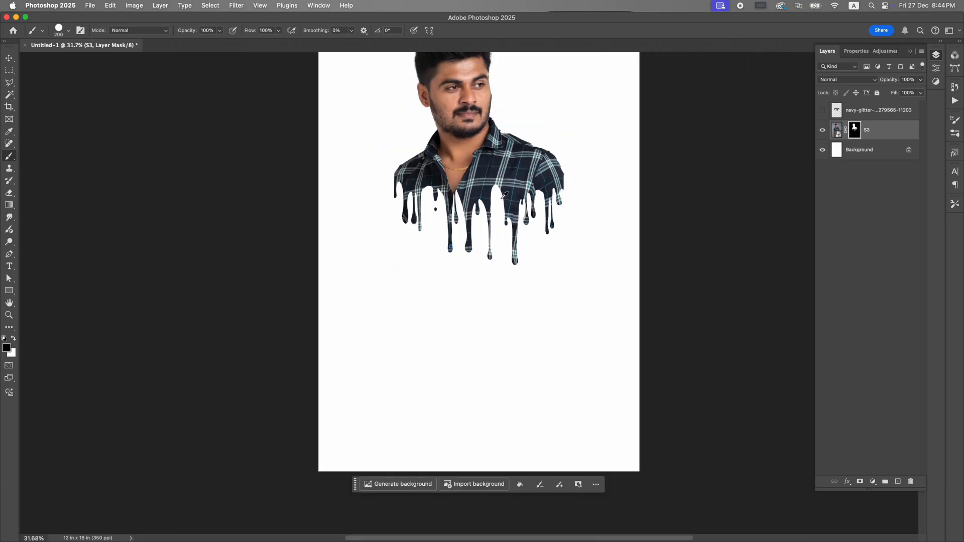
scroll(505, 194, down, 2)
drag(535, 175, 498, 217)
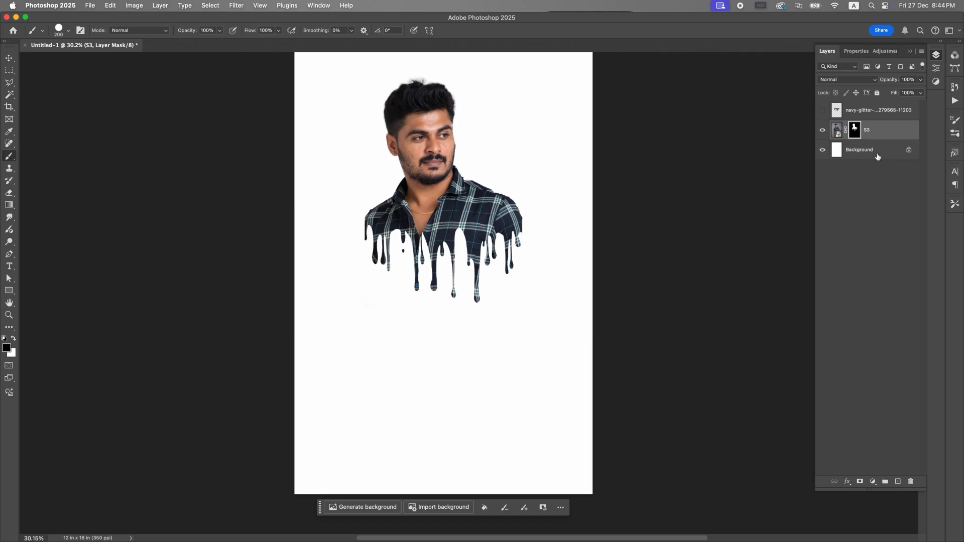
Add a new layer directly above the Background and choose a soft round brush with 0% hardness.
click(877, 156)
click(898, 482)
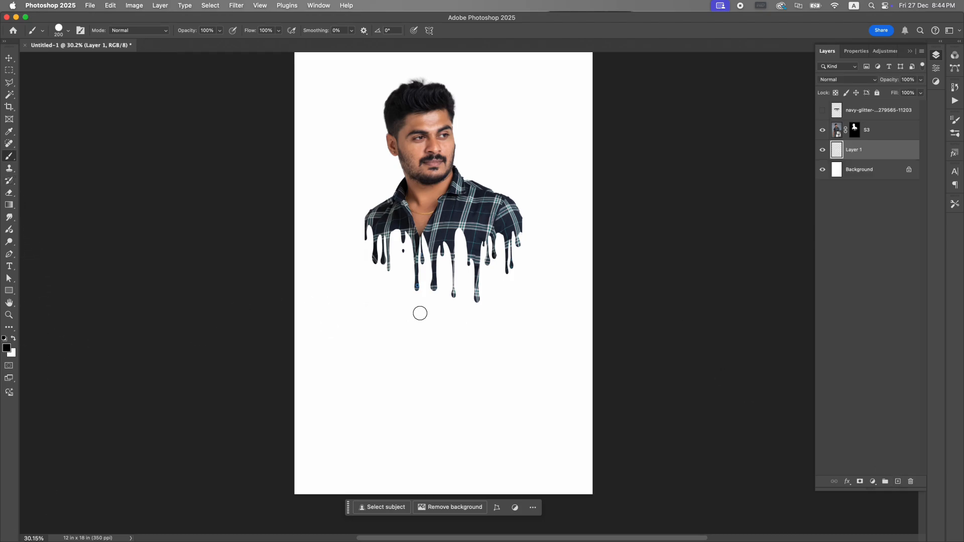
click(69, 32)
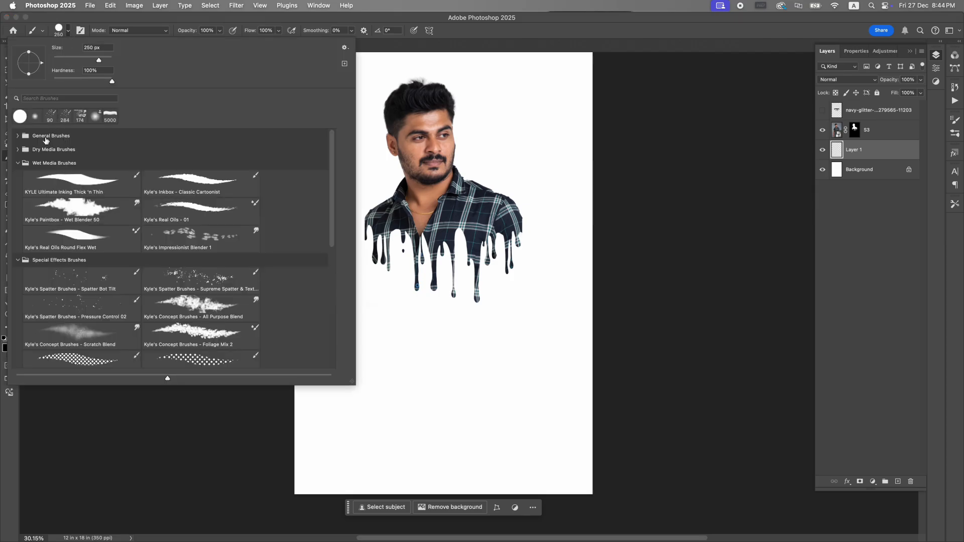
click(35, 118)
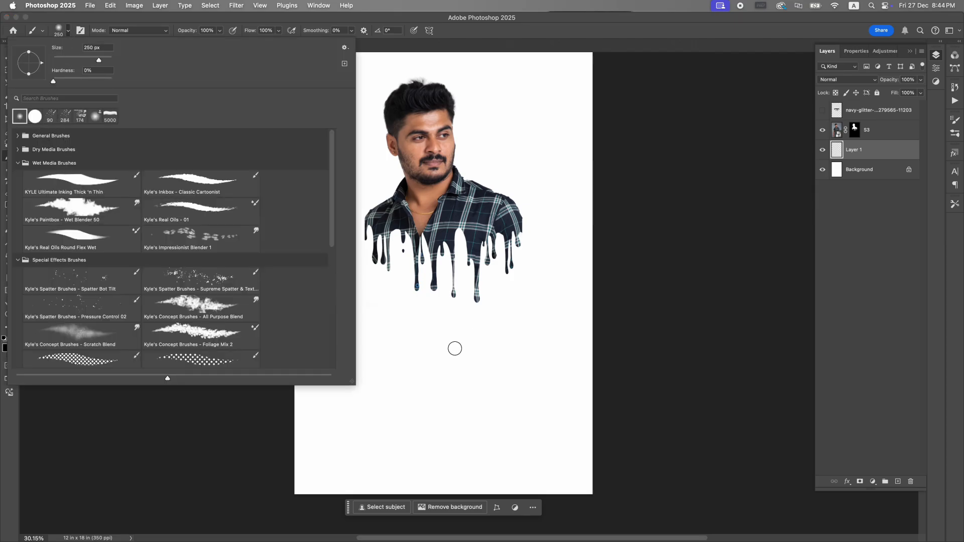
click(655, 307)
Enlarge the soft brush to 2700 px and stamp a black spot twice in the same place just below the drips.
key(bracketright)
key(bracketright)
key(bracketright)
key(bracketright)
key(bracketright)
key(bracketright)
key(bracketright)
key(bracketright)
key(bracketright)
key(bracketright)
key(bracketright)
key(bracketright)
key(bracketright)
key(bracketright)
key(bracketright)
key(bracketright)
key(bracketright)
key(bracketright)
key(bracketright)
key(bracketright)
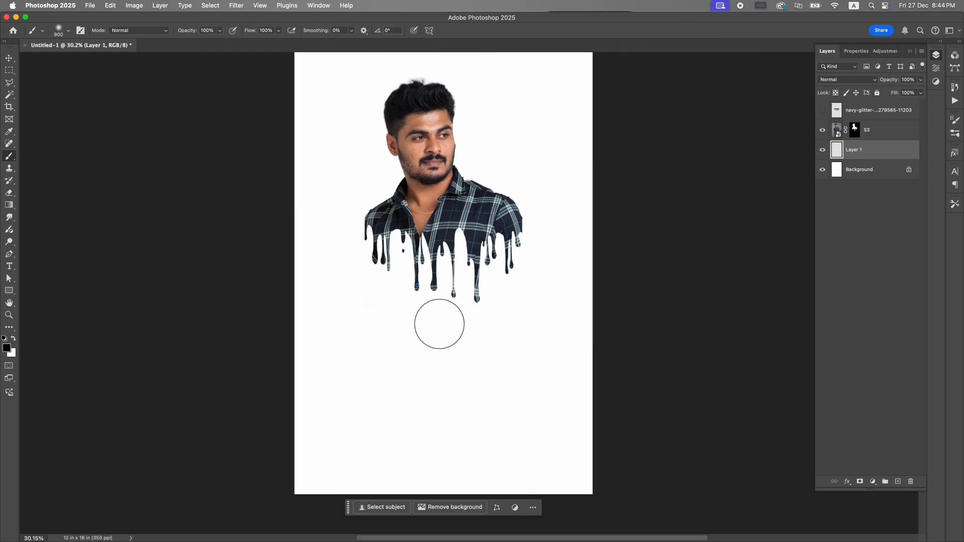
click(439, 324)
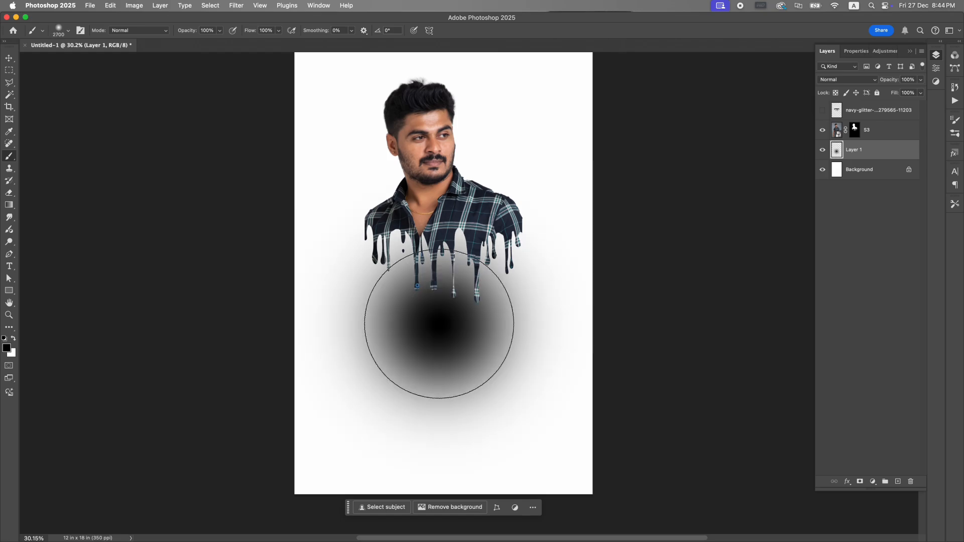
click(438, 324)
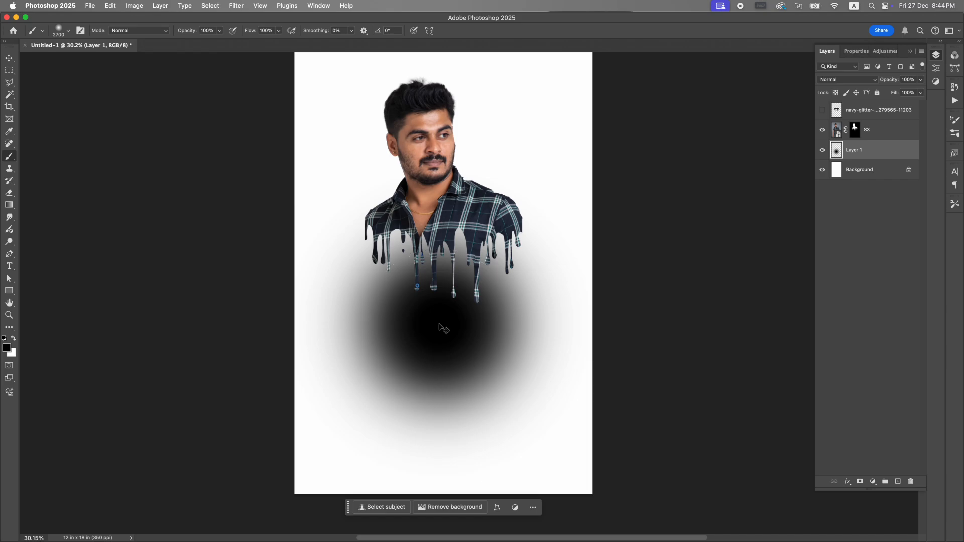
Transform the black spot into a flat shadow under the drips, about 115.93% wide and 12.59% high.
key(super+t)
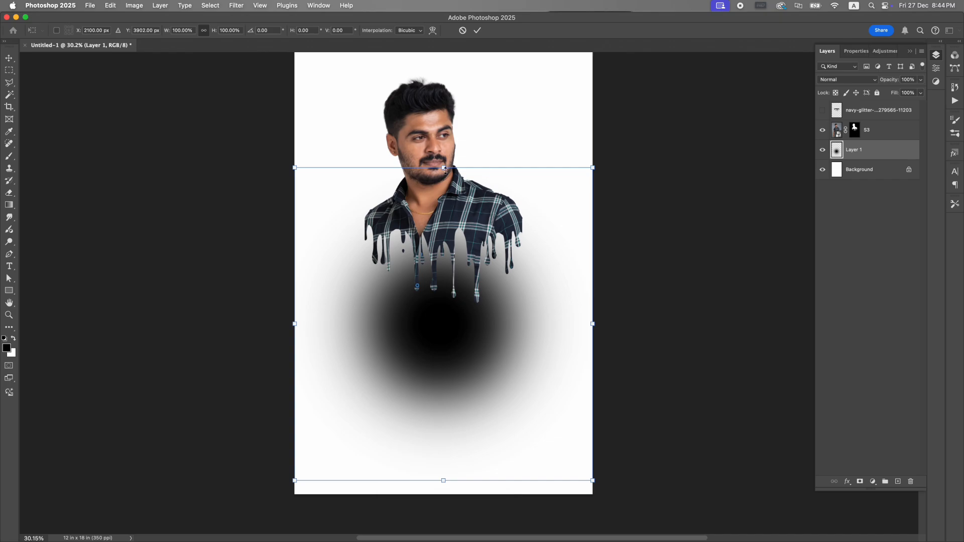
drag(443, 169, 463, 320)
drag(593, 318, 640, 319)
drag(525, 319, 505, 315)
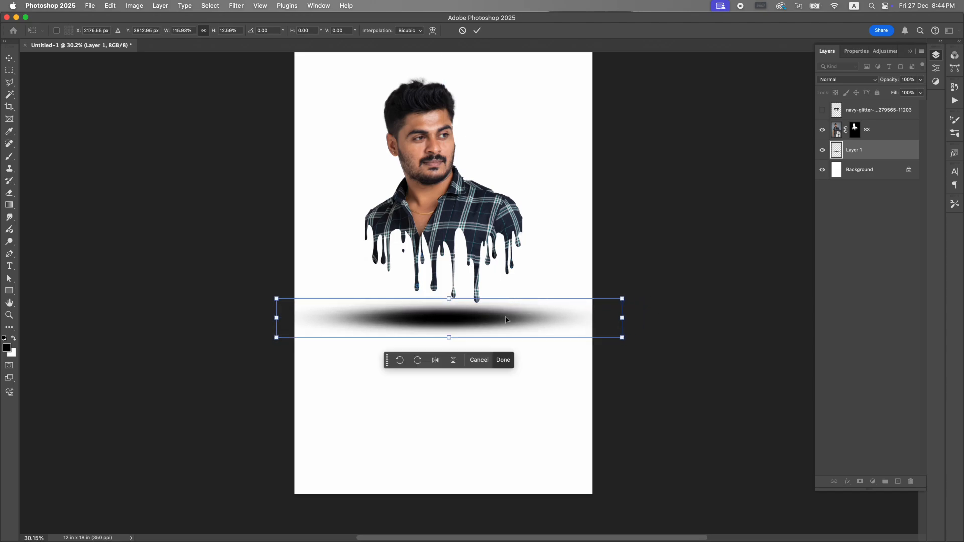
key(Return)
key(b)
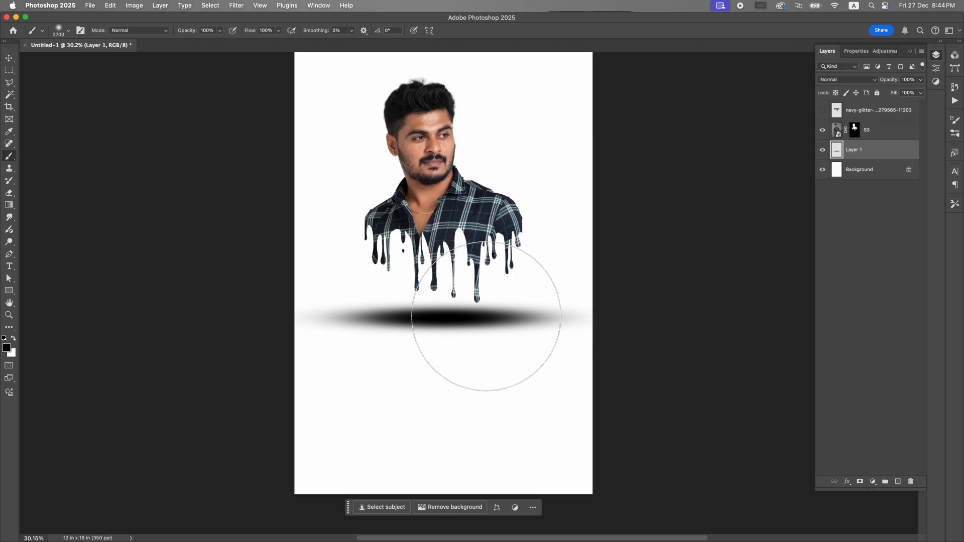
Add a teal-to-blue radial gradient fill directly above the Background and centre it on the man's chest.
click(879, 176)
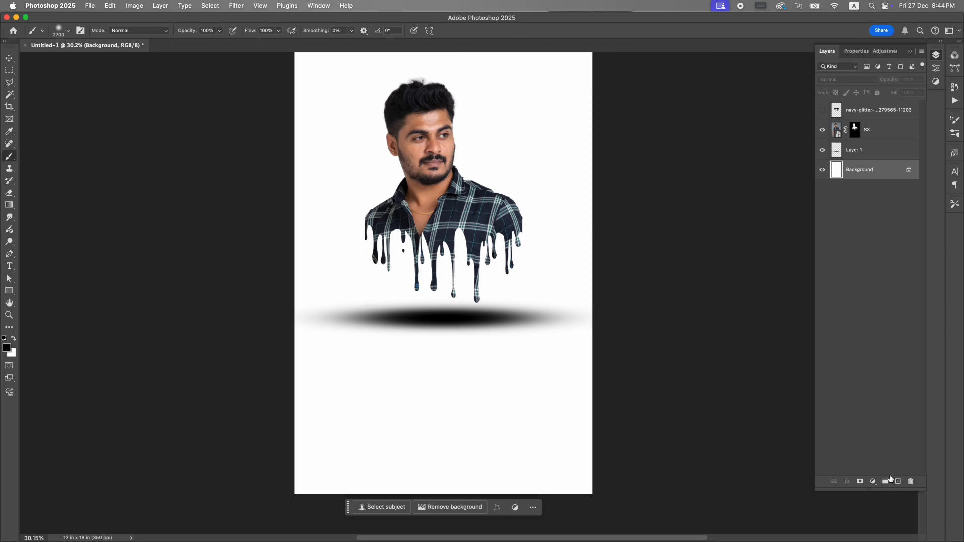
click(897, 481)
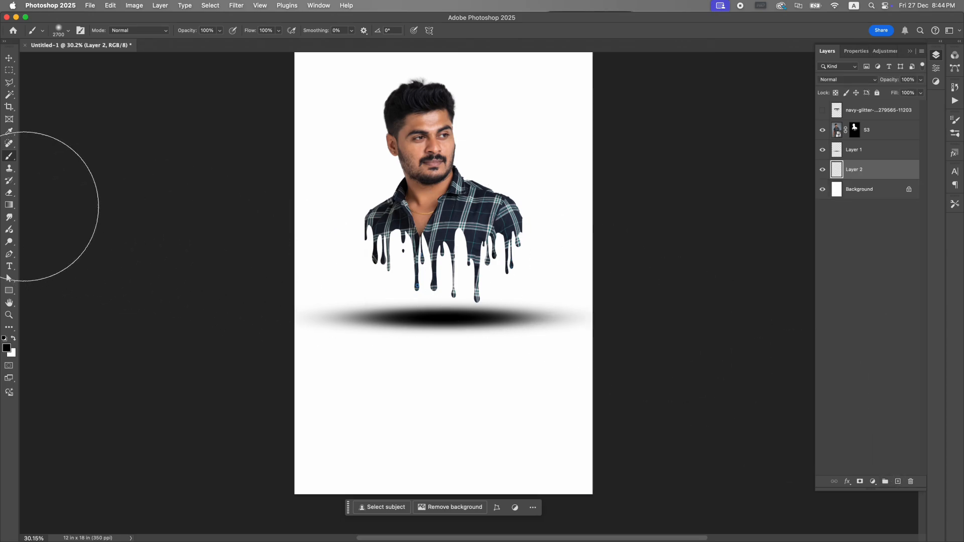
click(9, 205)
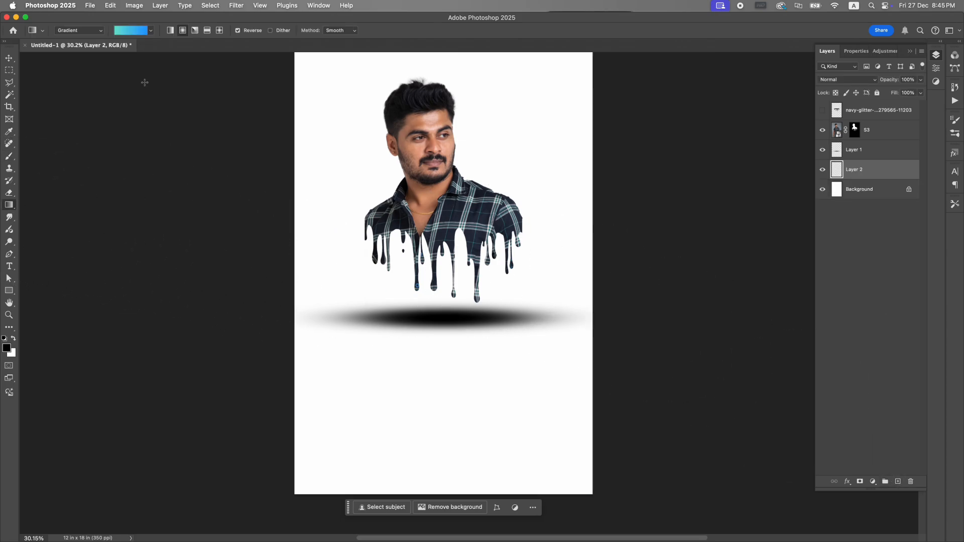
drag(338, 140, 566, 371)
drag(340, 141, 432, 246)
double_click(431, 243)
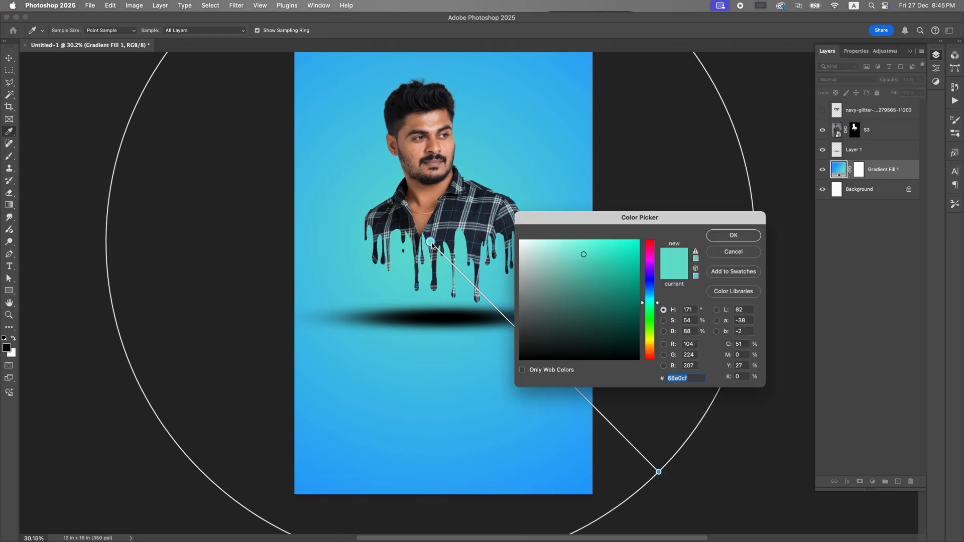
scroll(425, 249, down, 2)
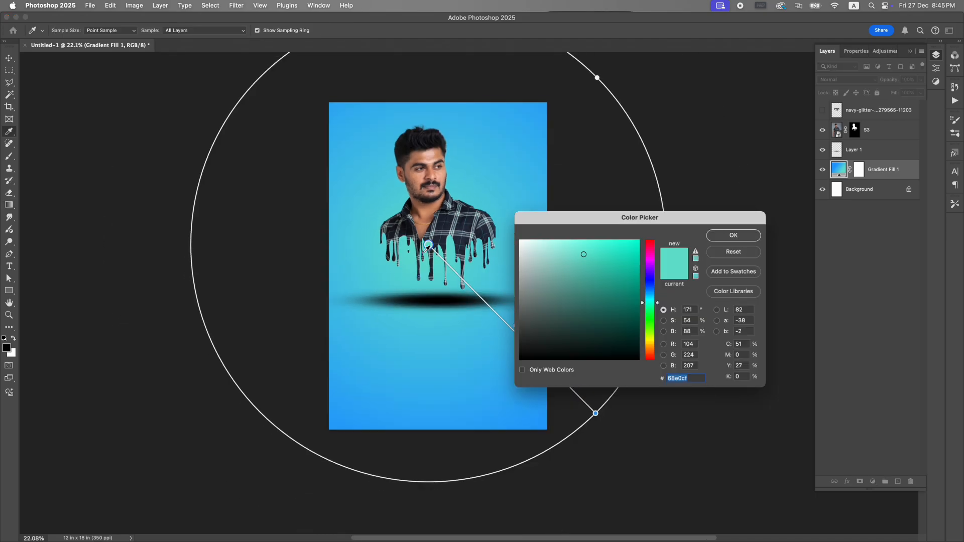
click(718, 232)
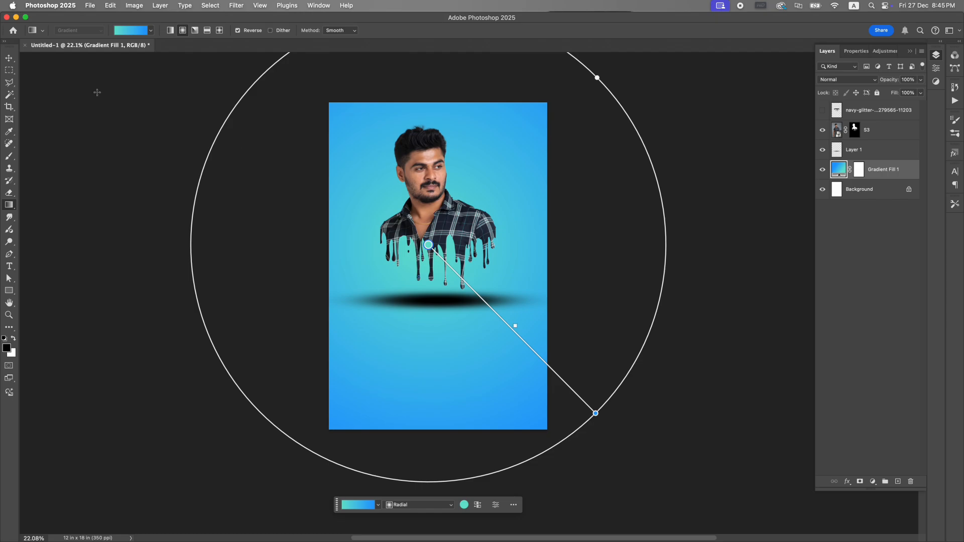
Select all layers above the Background and move them together down the canvas so the portrait sits nearer the middle.
click(12, 62)
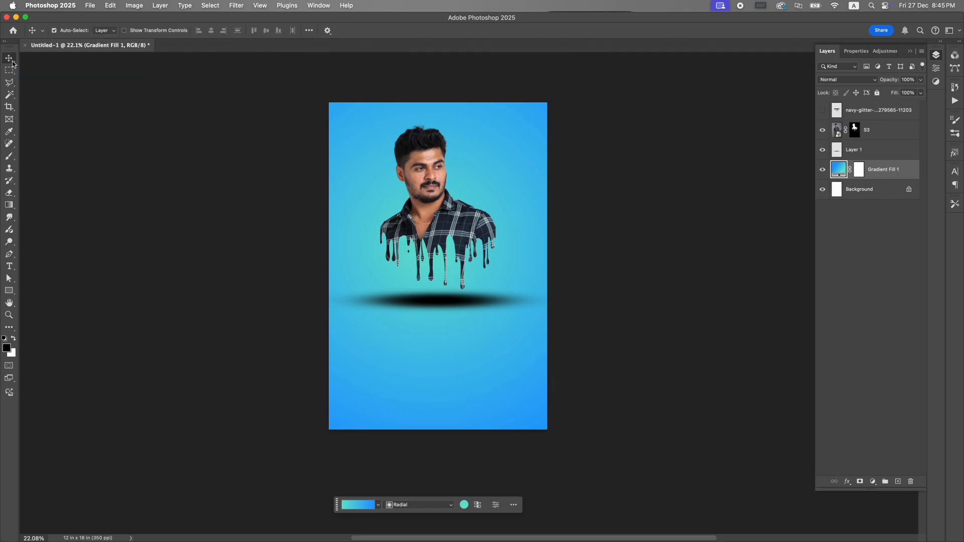
click(470, 257)
click(897, 171)
shift+click(873, 129)
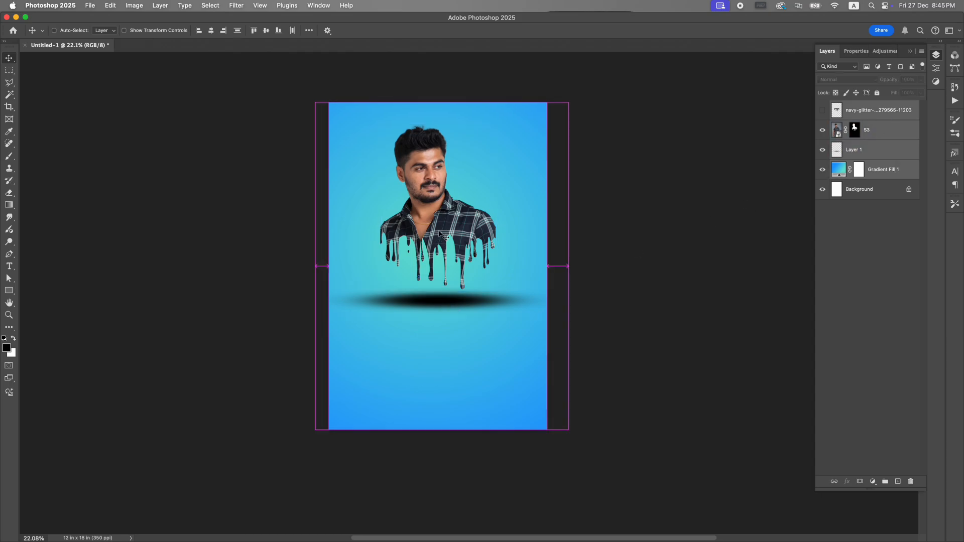
drag(440, 230, 443, 266)
key(super)
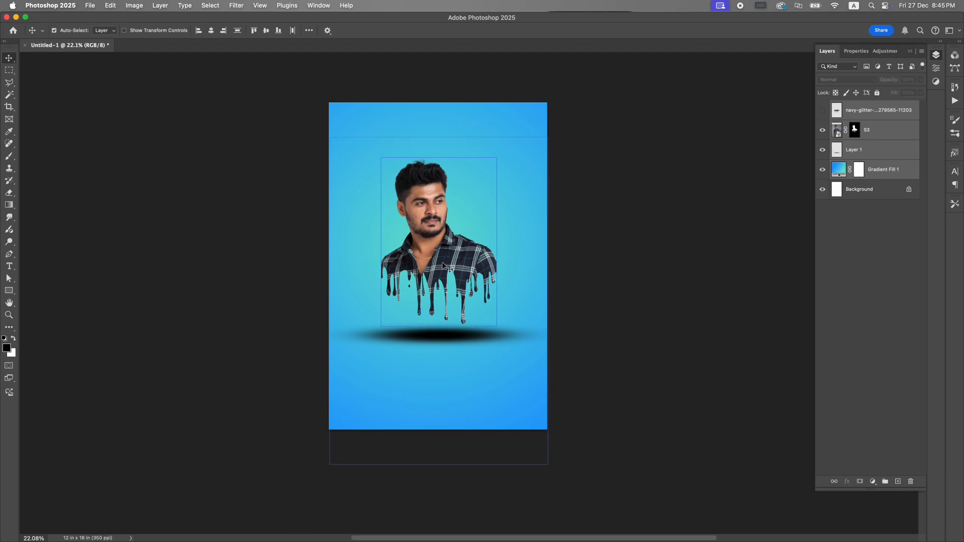